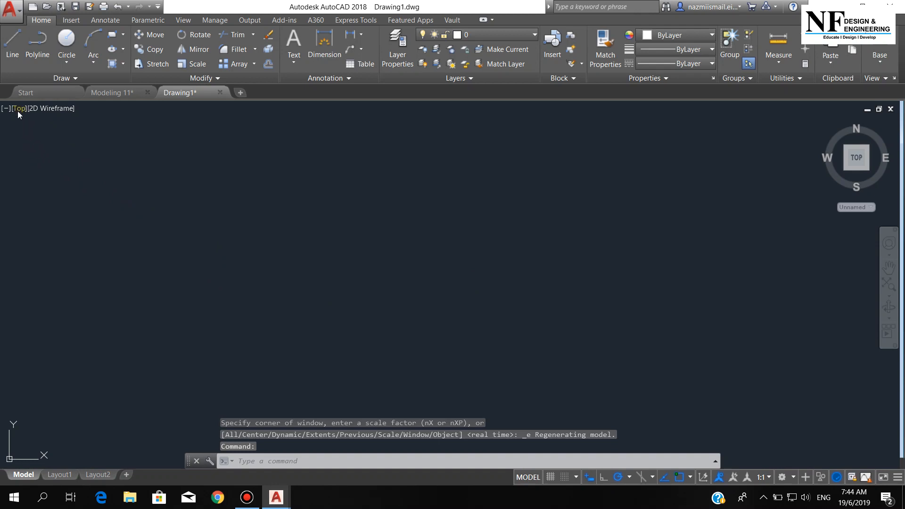
Switch to the SW Isometric view and draw a circle with a radius of 80.
left_click(18, 108)
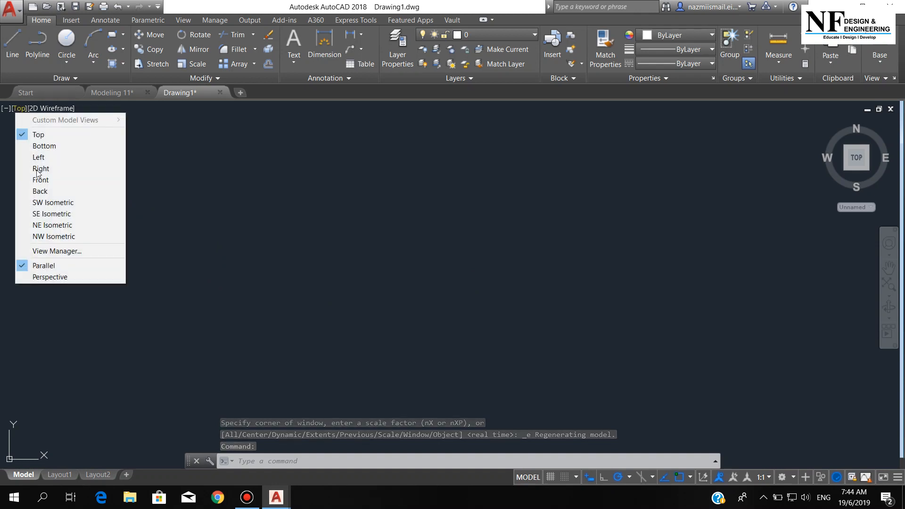
left_click(48, 208)
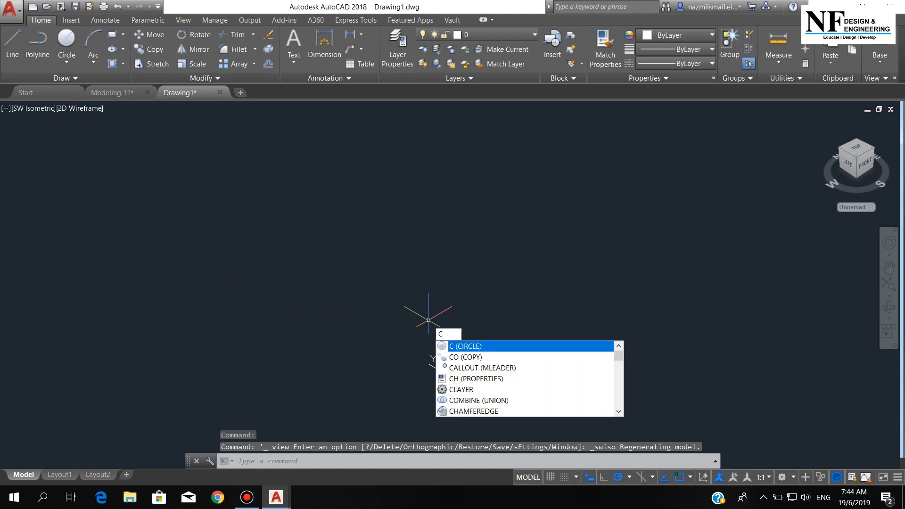
key("Return")
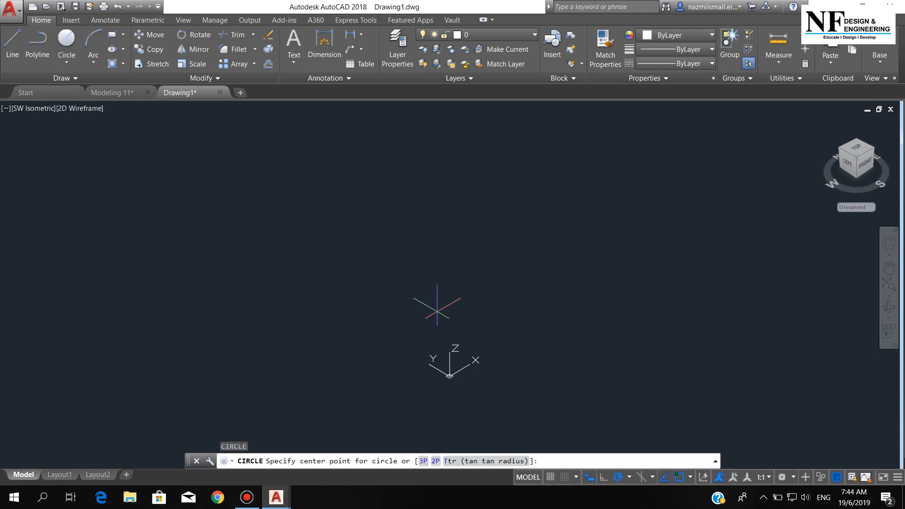
left_click(437, 309)
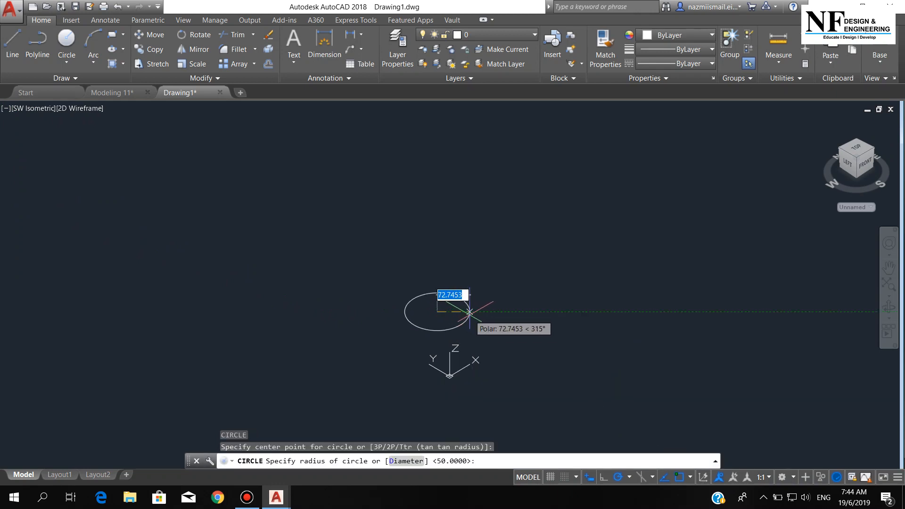
type("80")
key("Return")
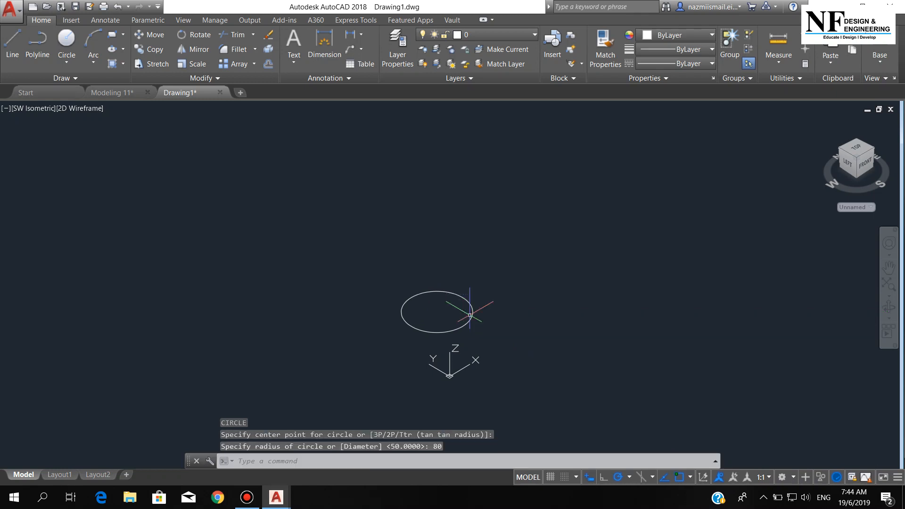
Draw a radial line from the circle's centre to its edge, parallel to the Y axis.
scroll(456, 323, "up", 3)
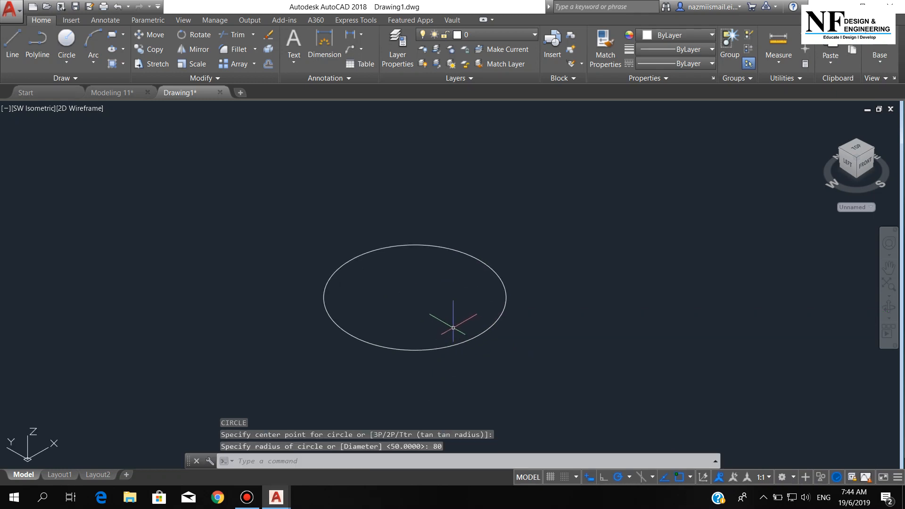
type("l")
key("Return")
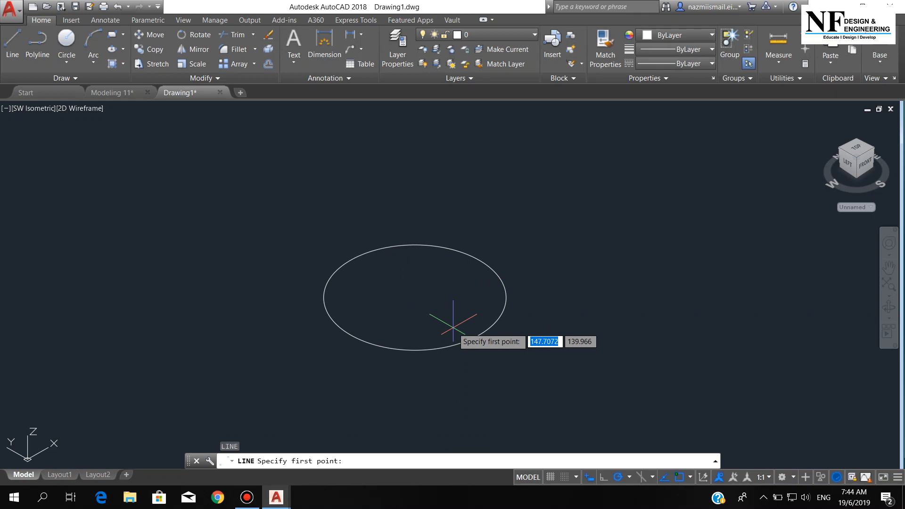
left_click(417, 297)
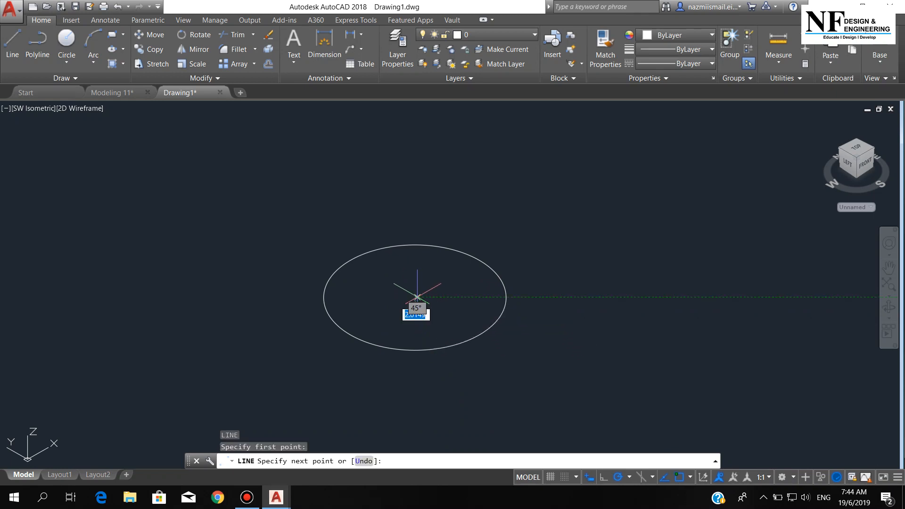
left_click(479, 334)
key("Return")
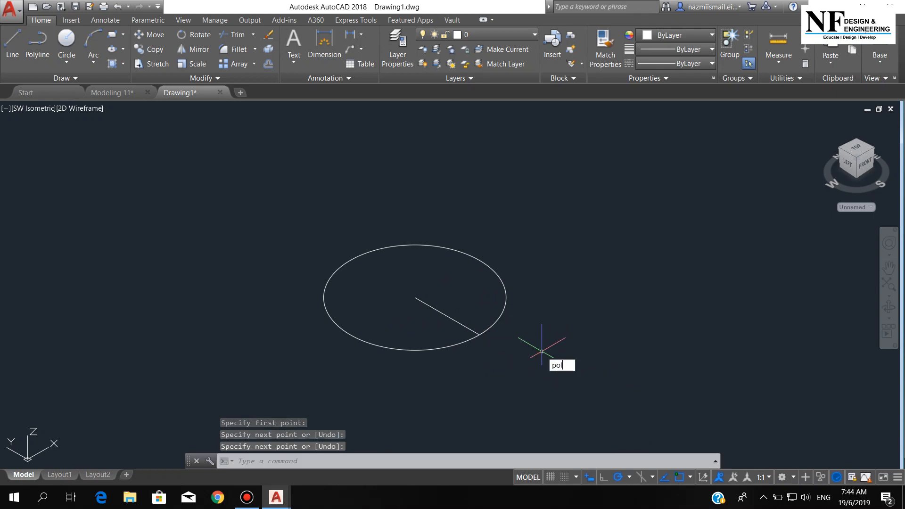
Draw a 6-sided polygon, inscribed with radius 10, centred on the radial line near its outer end using the Nearest snap.
key("Return")
scroll(540, 351, "up", 2)
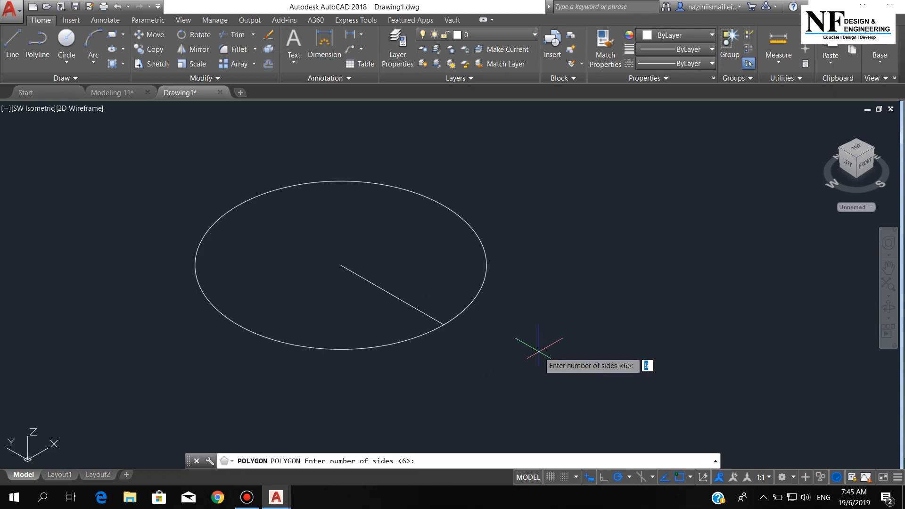
key("Return")
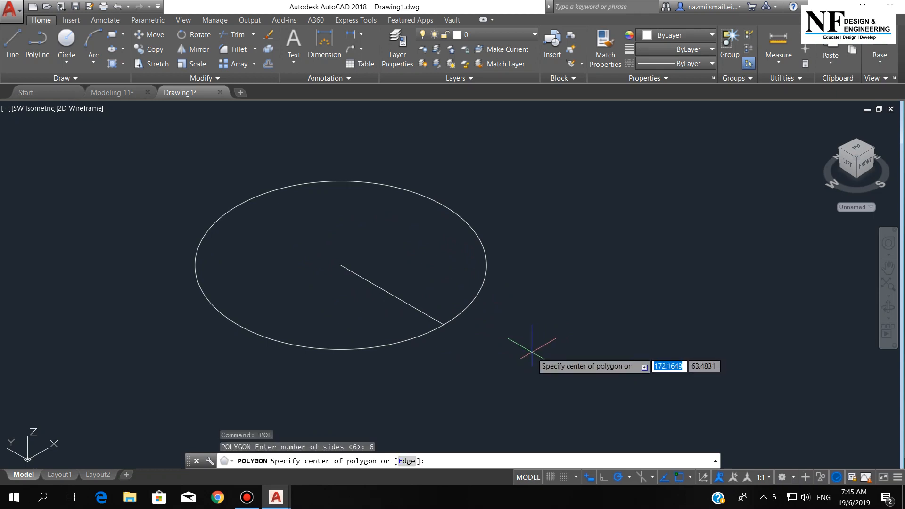
right_click(531, 351, "shift")
left_click(549, 317)
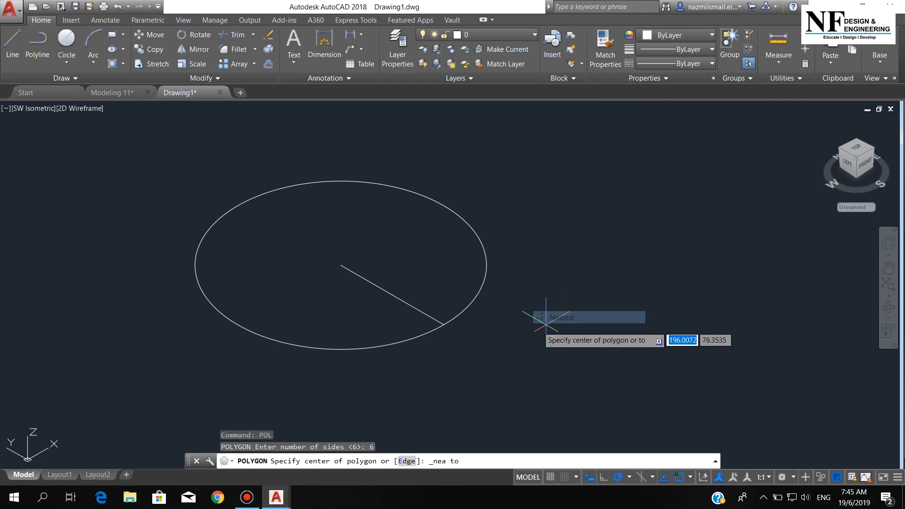
left_click(430, 315)
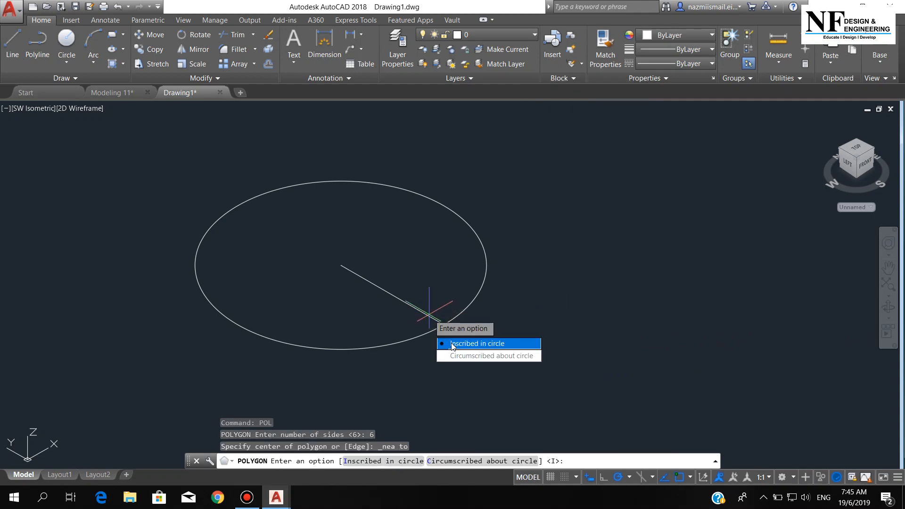
key("Return")
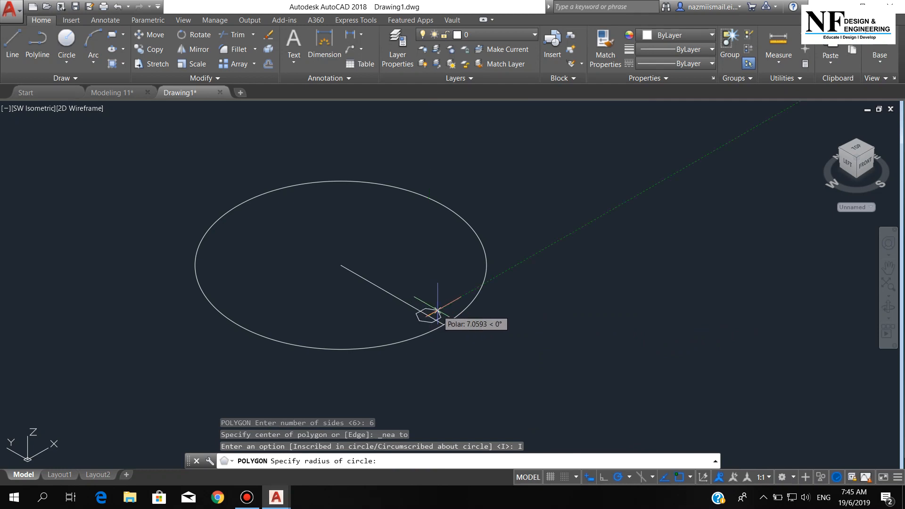
type("10")
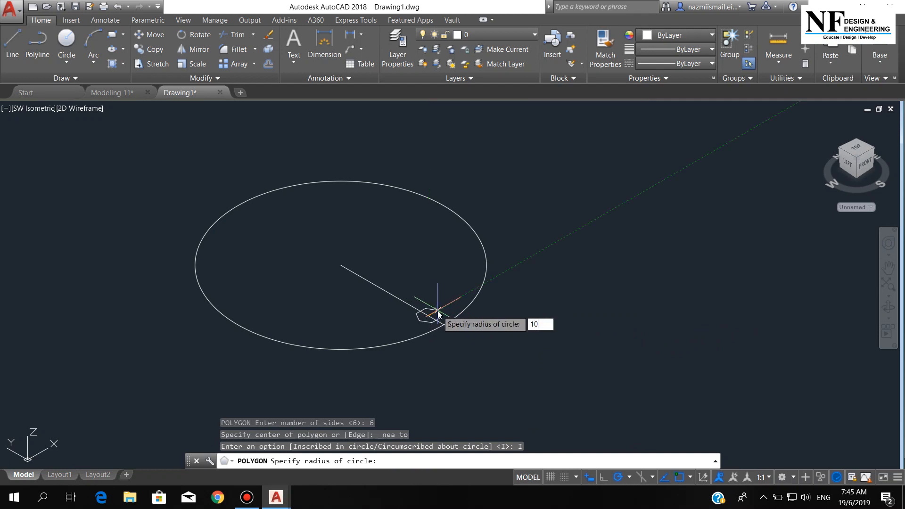
key("Return")
Extrude the hexagon upward to a height of 7.
scroll(471, 320, "up", 2)
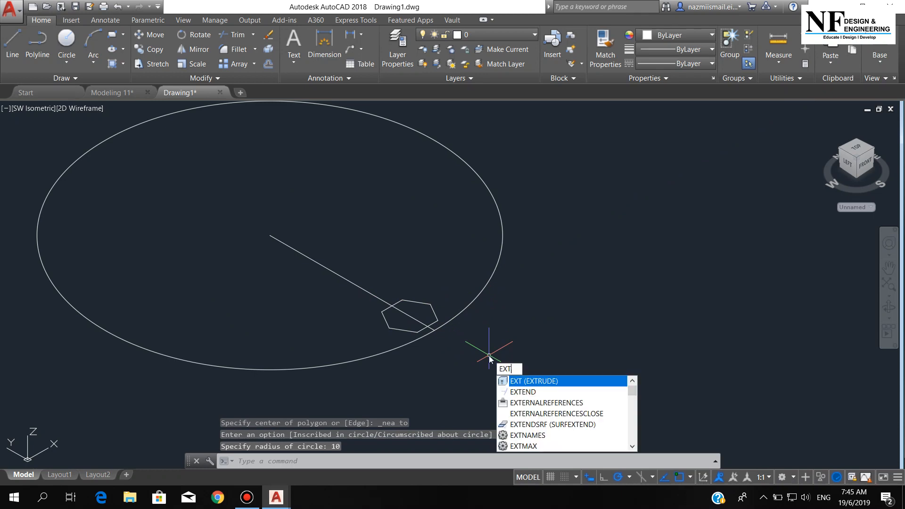
key("Return")
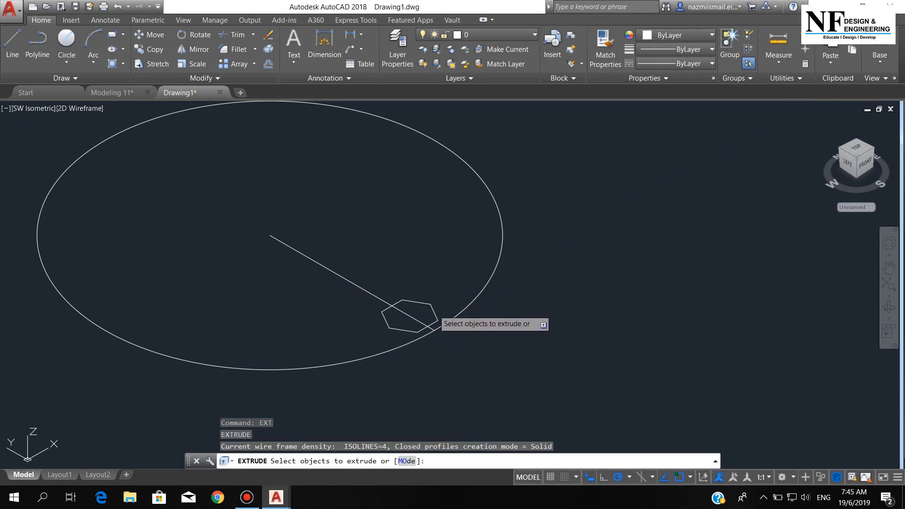
left_click(431, 311)
key("Return")
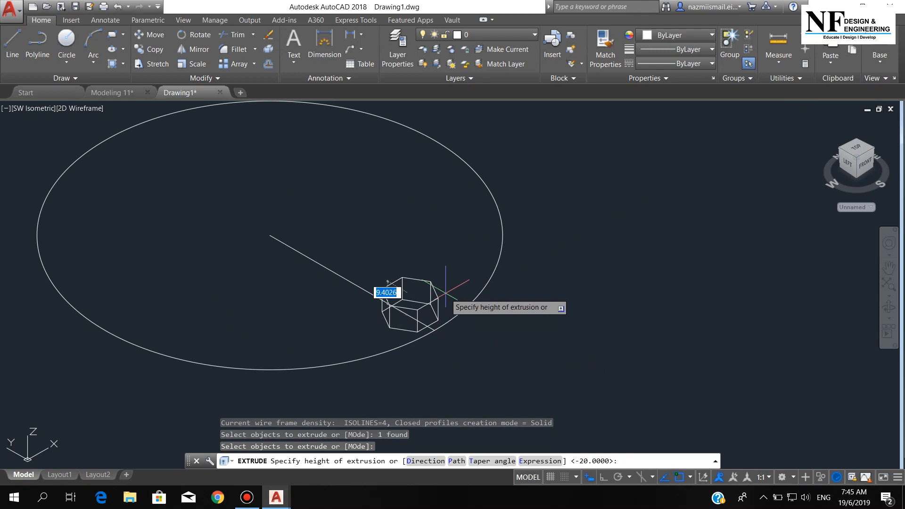
type("7")
key("Return")
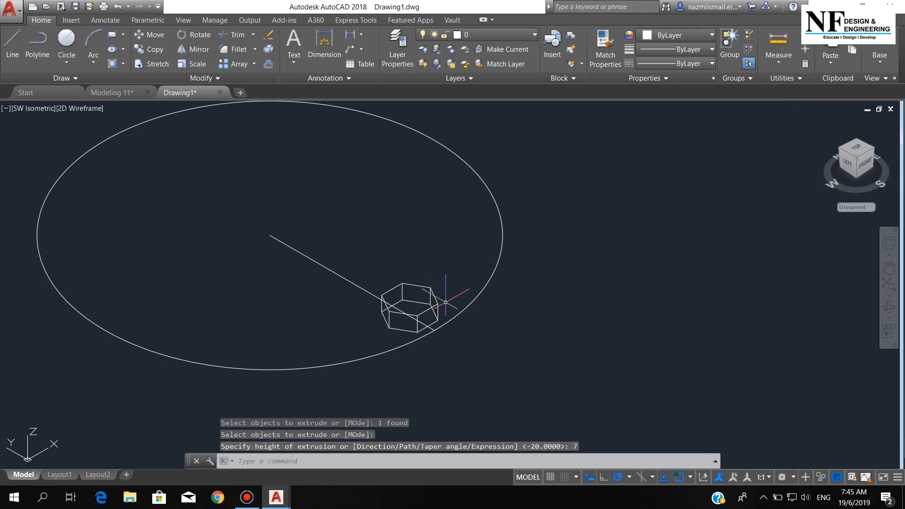
Create a polar array of the hexagonal solid around the circle's centre with 8 items.
type("ar")
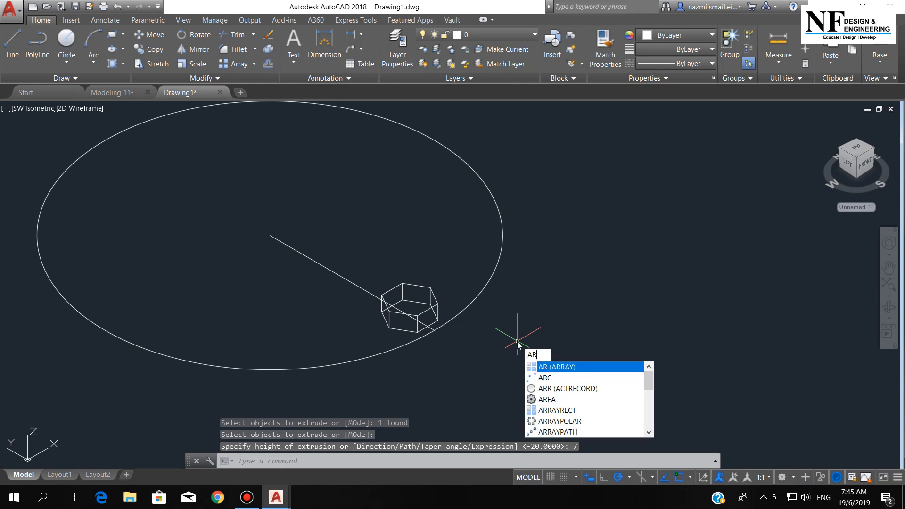
key("Return")
left_click(437, 305)
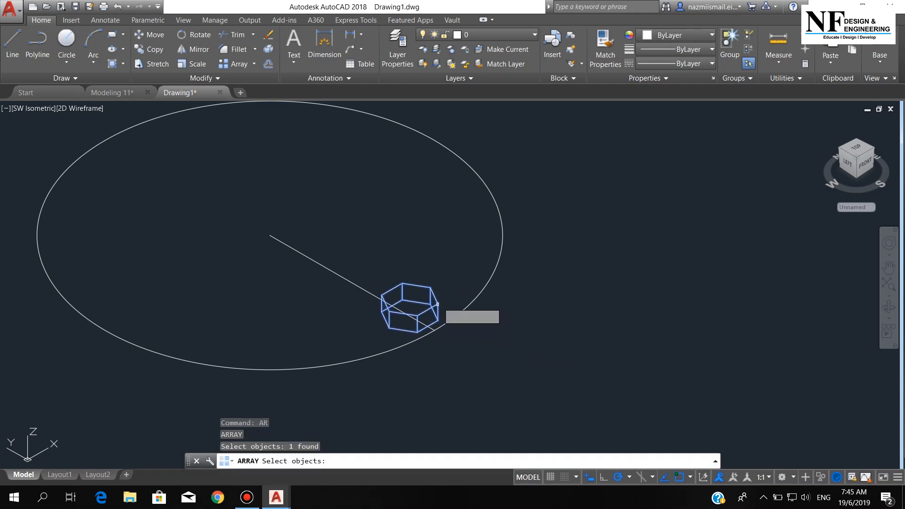
key("Return")
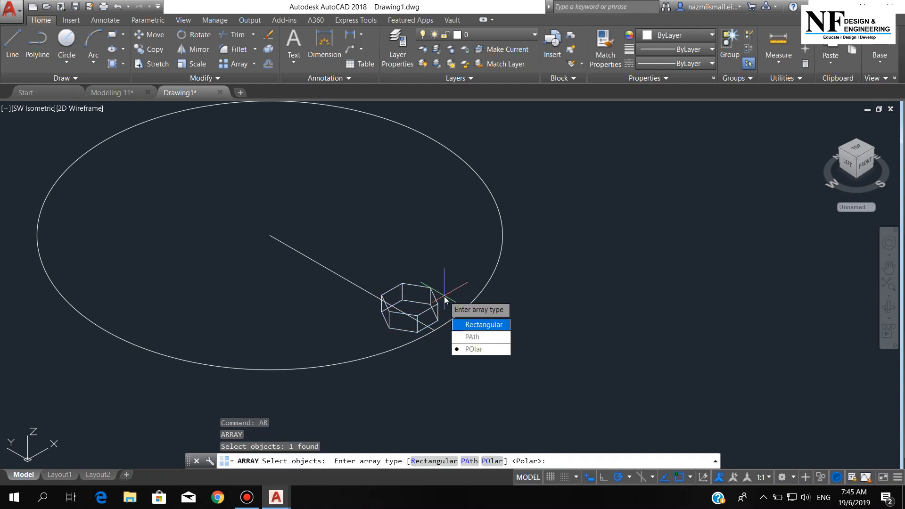
left_click(472, 349)
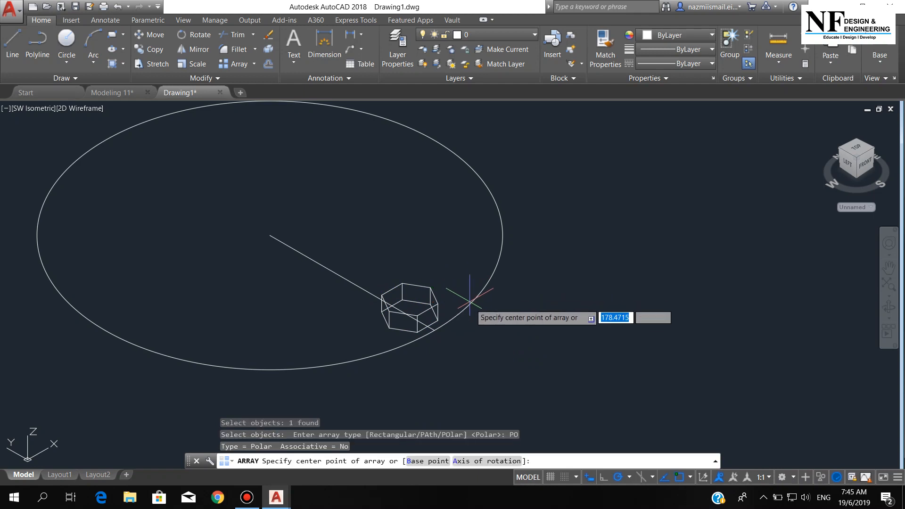
left_click(269, 234)
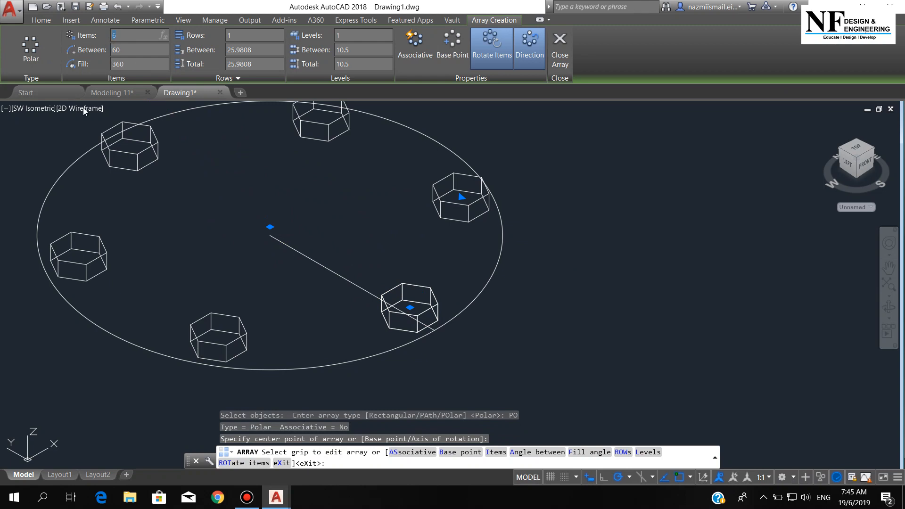
type("8")
key("Return")
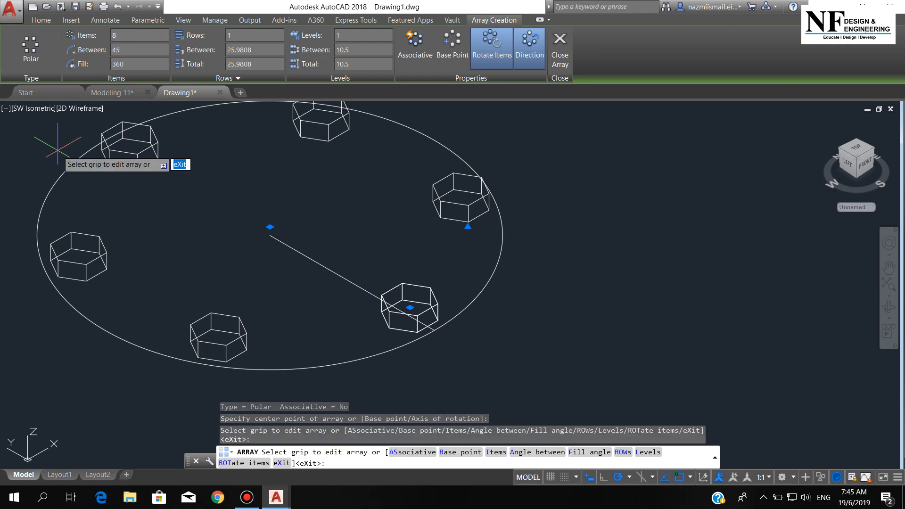
middle_click_drag(400, 213, 494, 260)
scroll(551, 283, "down", 2)
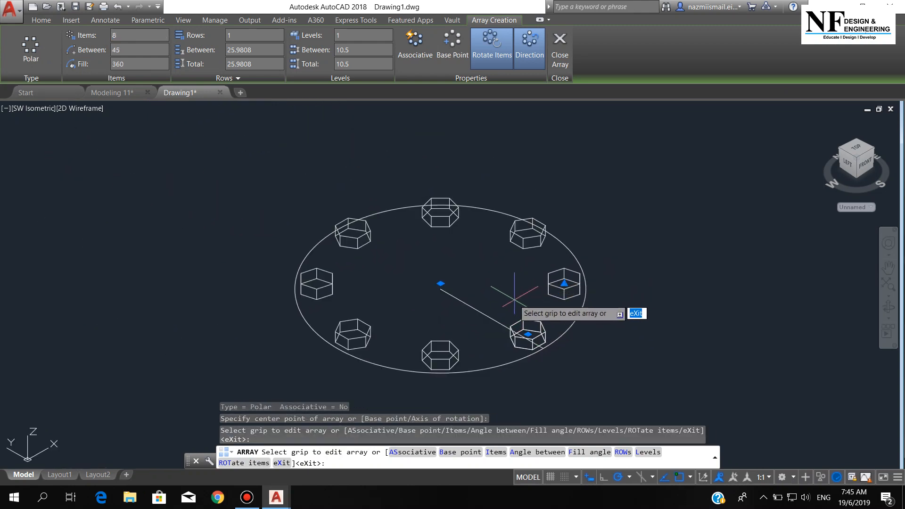
key("Return")
Draw a line connecting the facing base corners of the original hexagonal solid and its neighbour in the positive X direction.
scroll(546, 311, "up", 2)
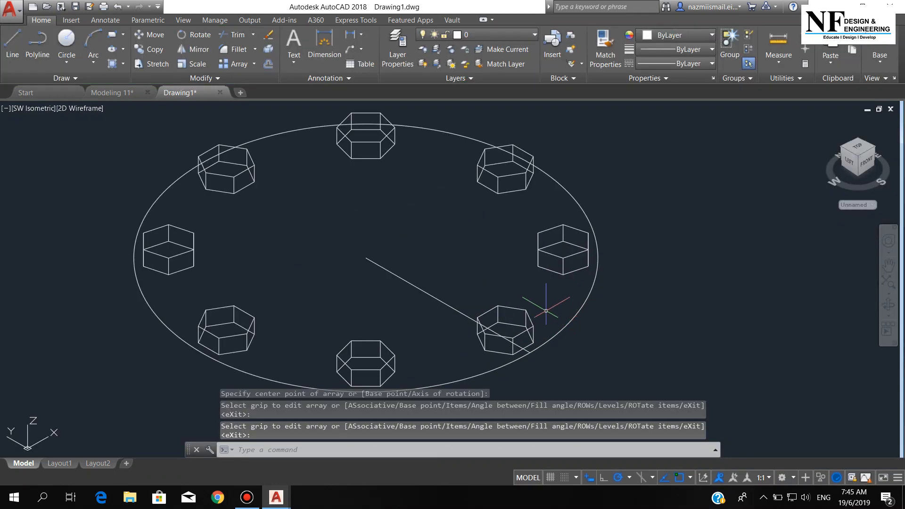
type("l")
key("Return")
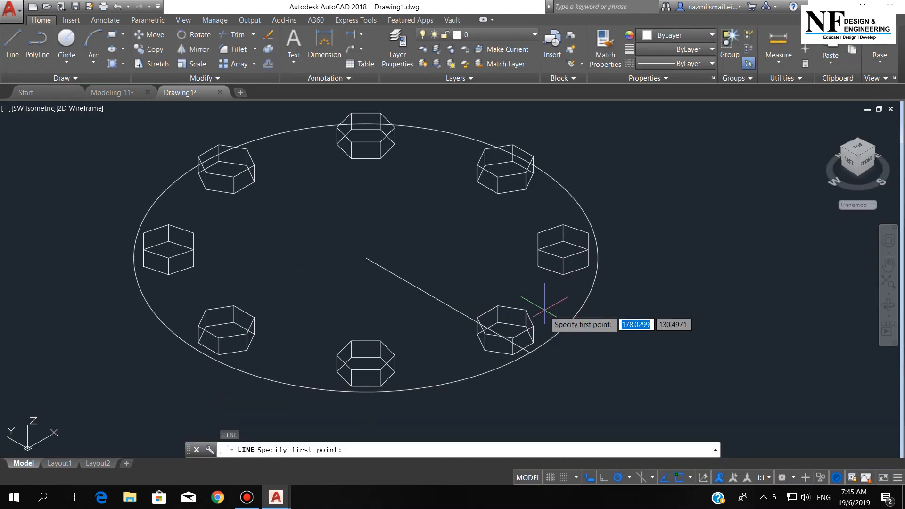
left_click(526, 326)
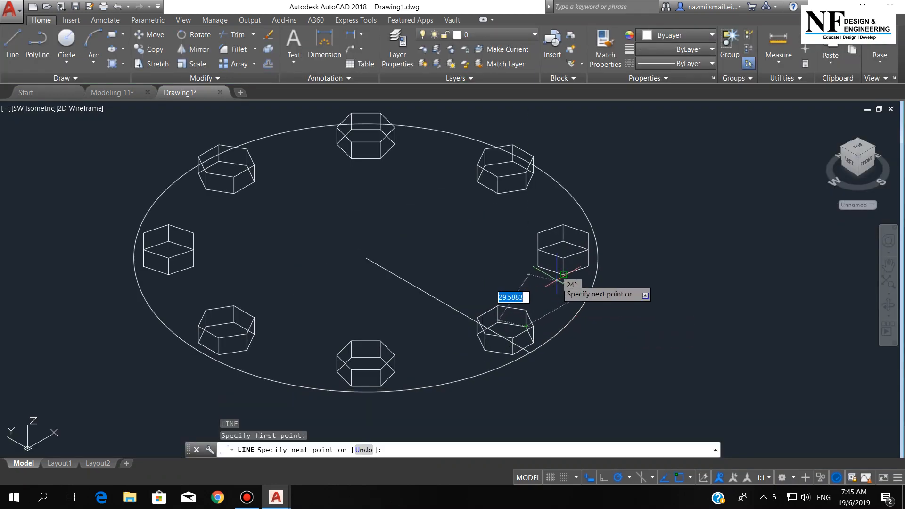
left_click(563, 303)
key("Return")
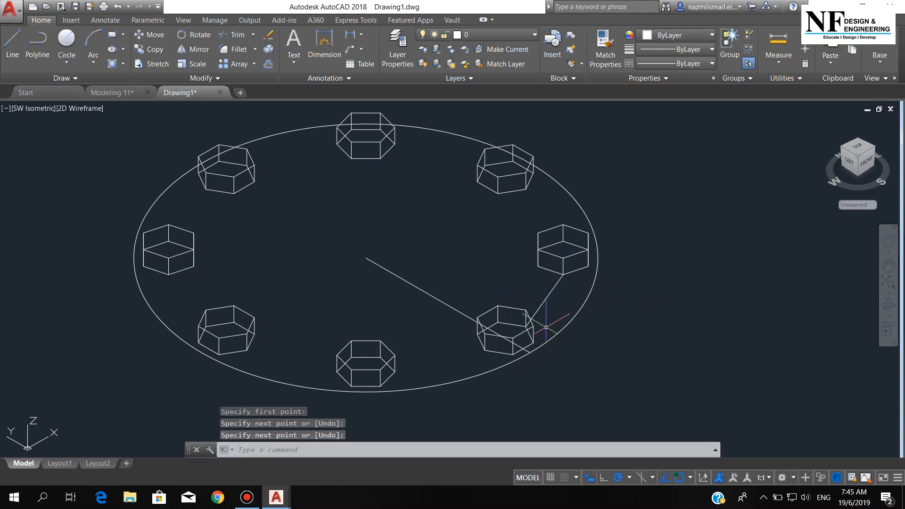
Stretch the radial line's outer end to the midpoint of the connecting line, and extend it in that direction to the circle.
left_click(526, 349)
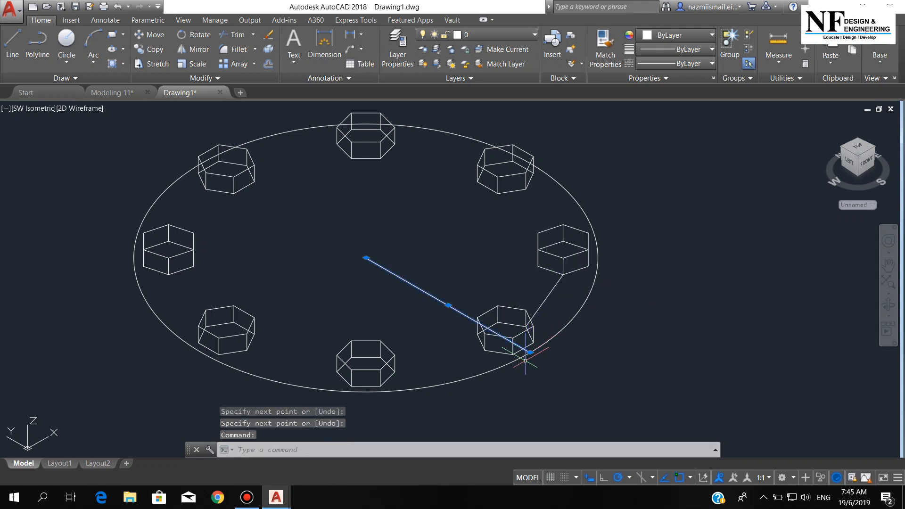
left_click(529, 352)
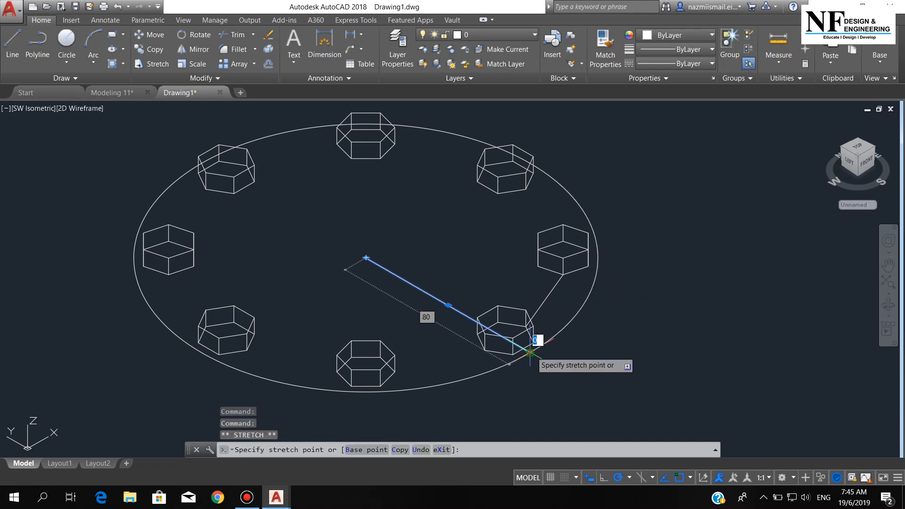
left_click(545, 299)
scroll(541, 305, "up", 2)
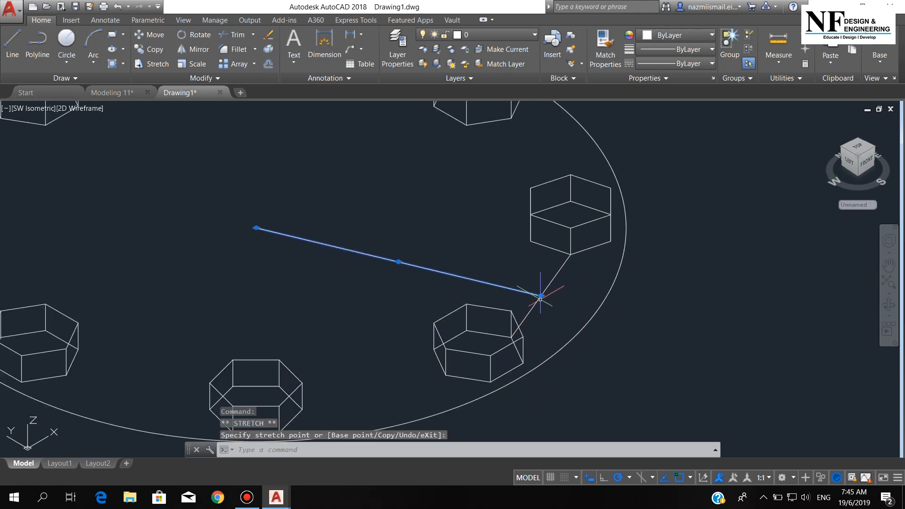
left_click(540, 297)
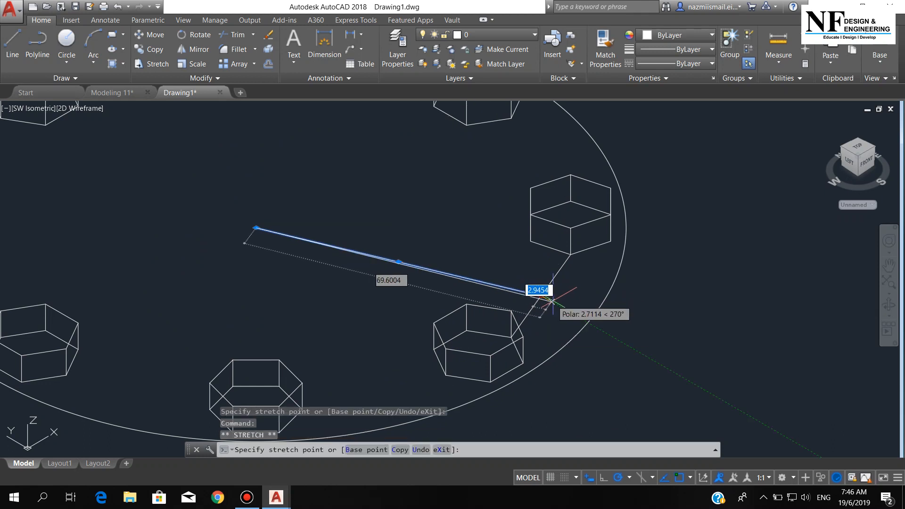
left_click(598, 309)
key("Escape")
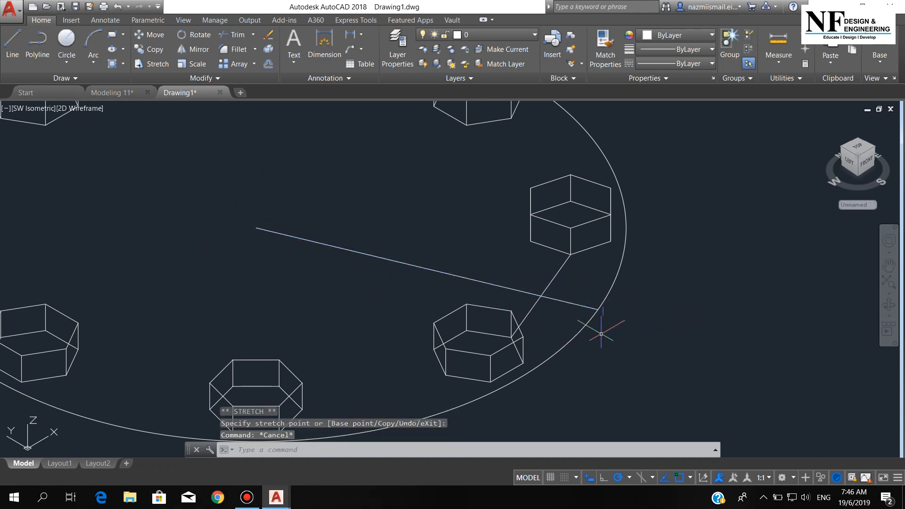
Delete the construction line connecting the base corners of the two neighbouring hexagonal solids.
left_click(531, 309)
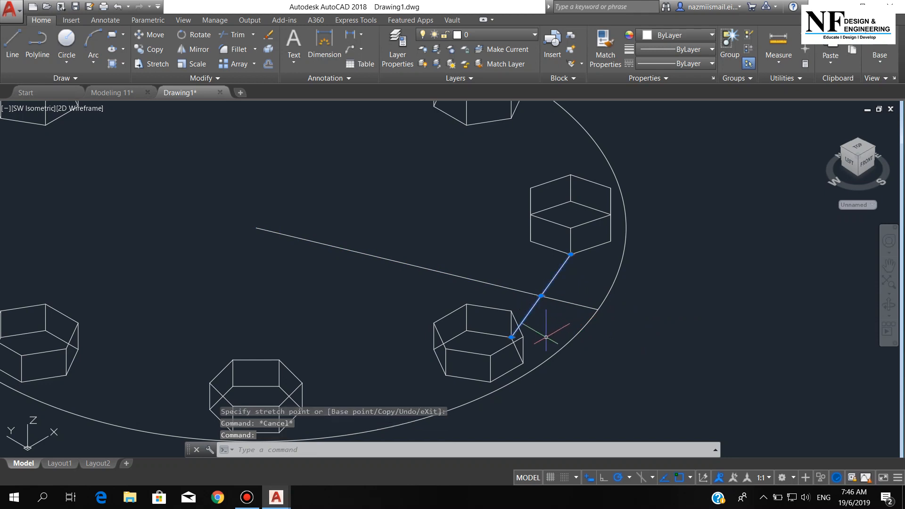
key("Delete")
scroll(542, 339, "down", 2)
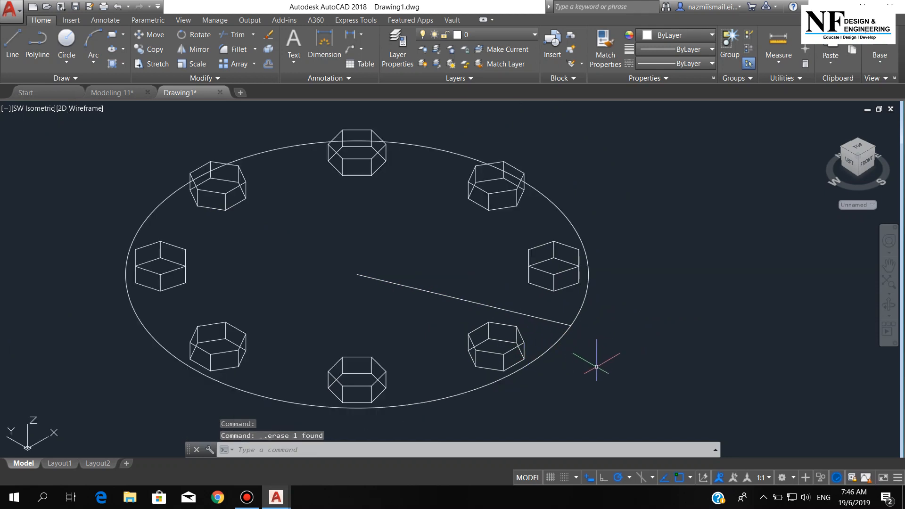
Draw a circle of radius 50 centred on the inner end of the radial line.
key("Return")
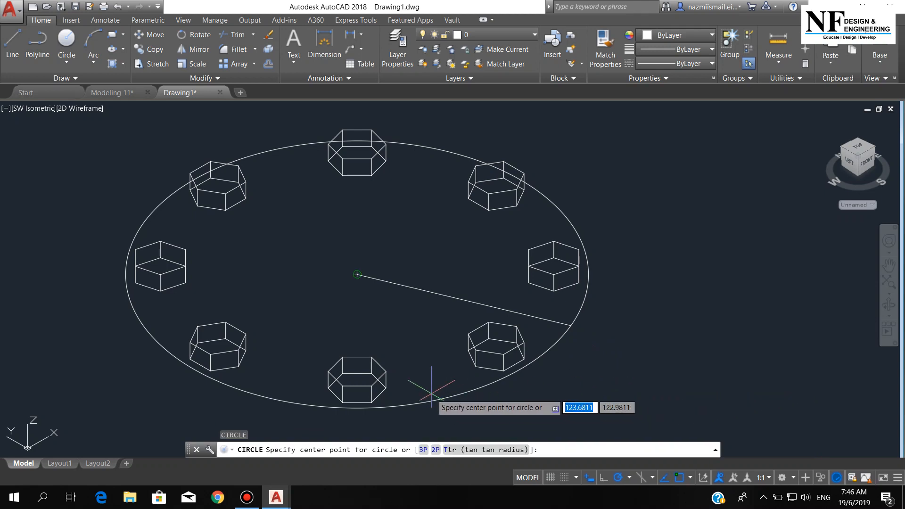
left_click(356, 274)
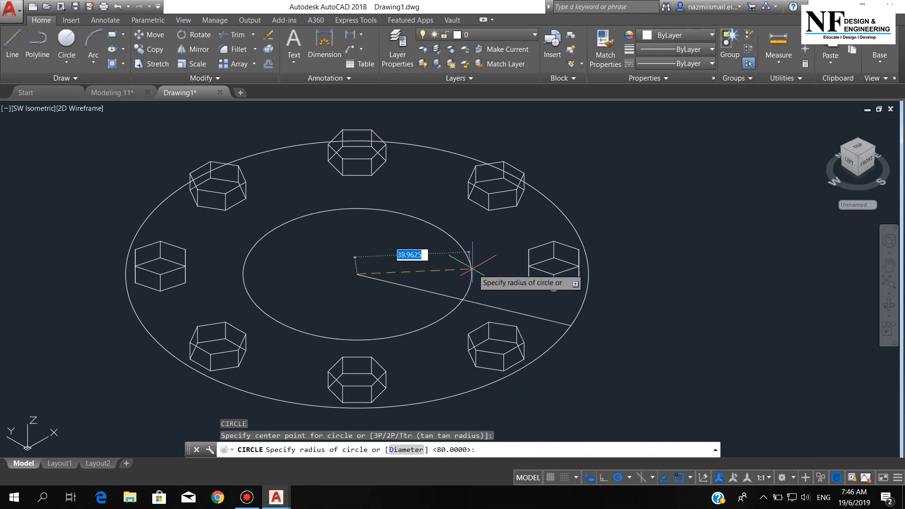
type("50")
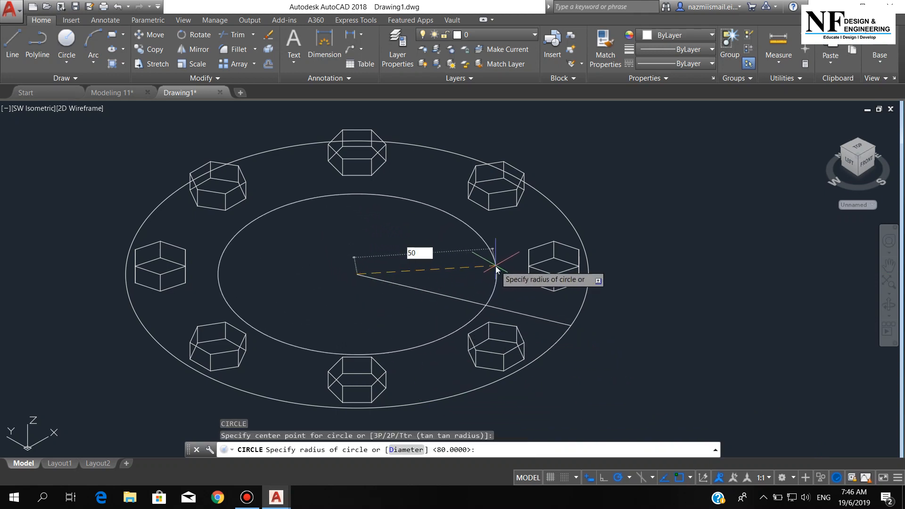
key("Return")
scroll(602, 337, "up", 2)
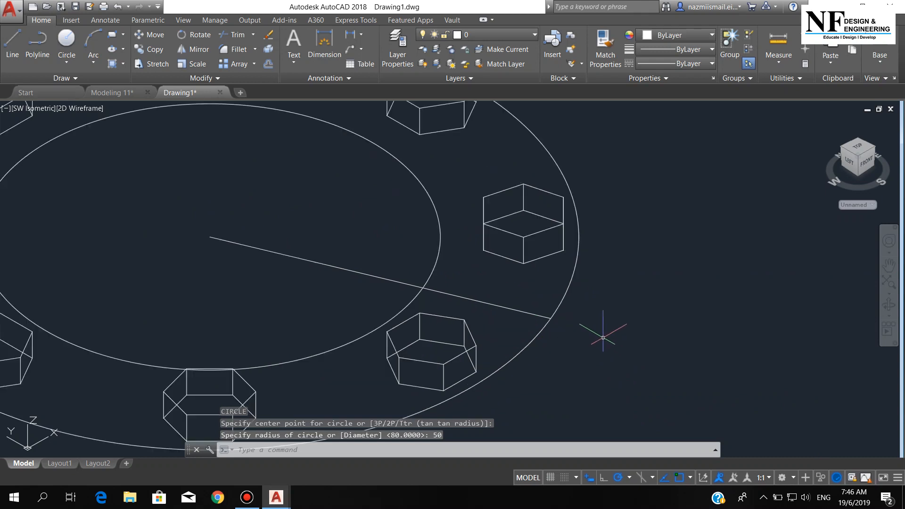
Offset the radial line by 3 to both sides.
type("O")
key("Return")
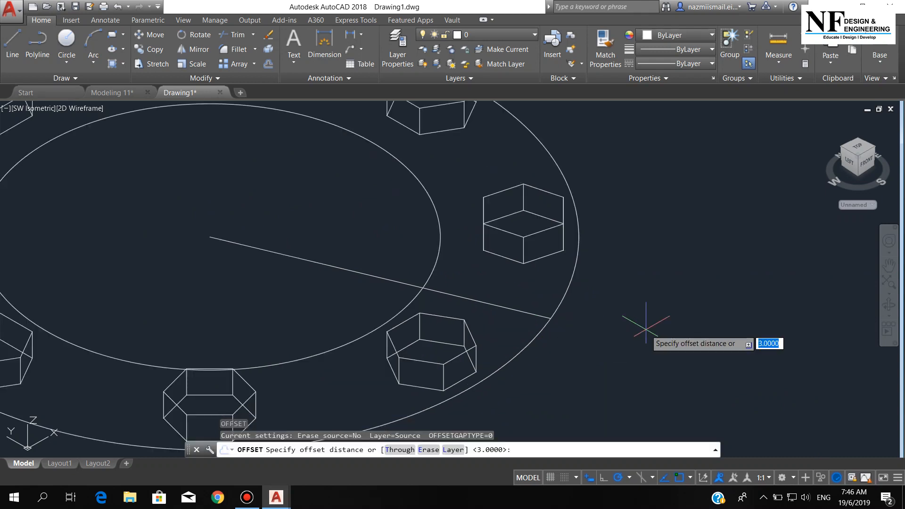
type("3")
key("Return")
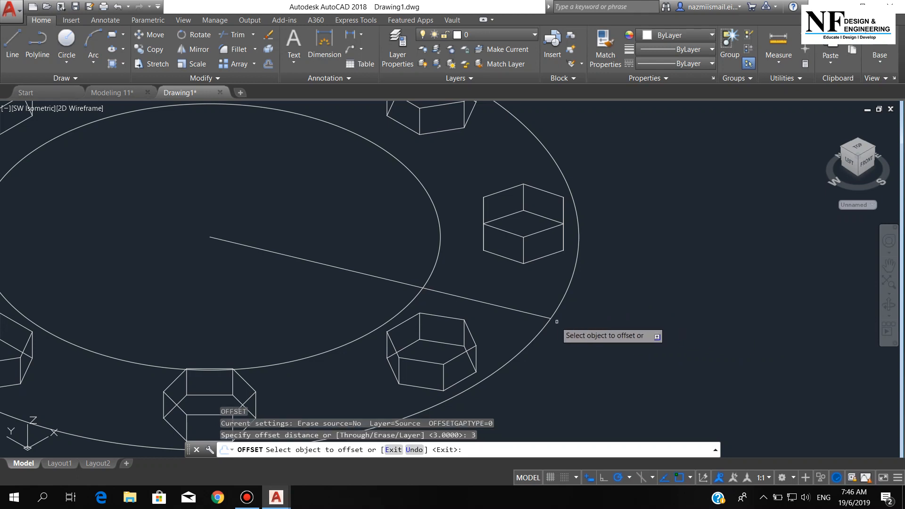
left_click(546, 315)
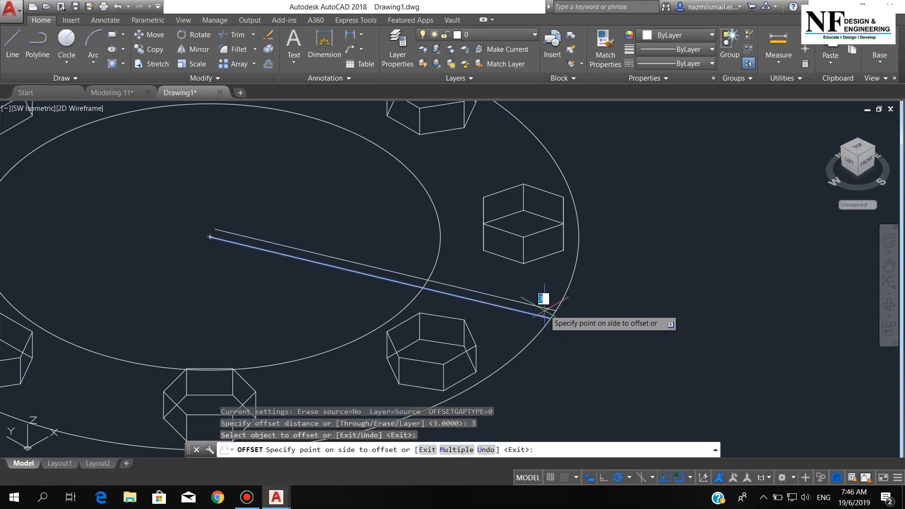
left_click(538, 316)
left_click(535, 317)
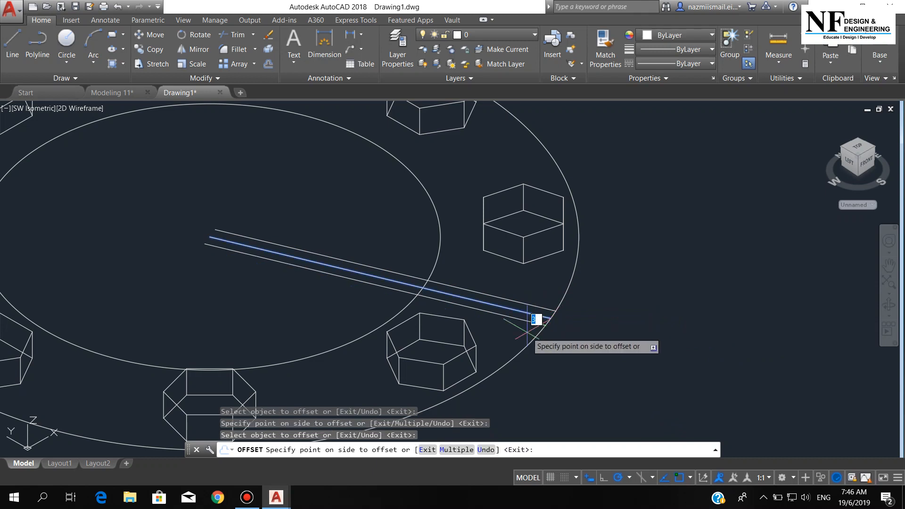
left_click(526, 332)
key("Return")
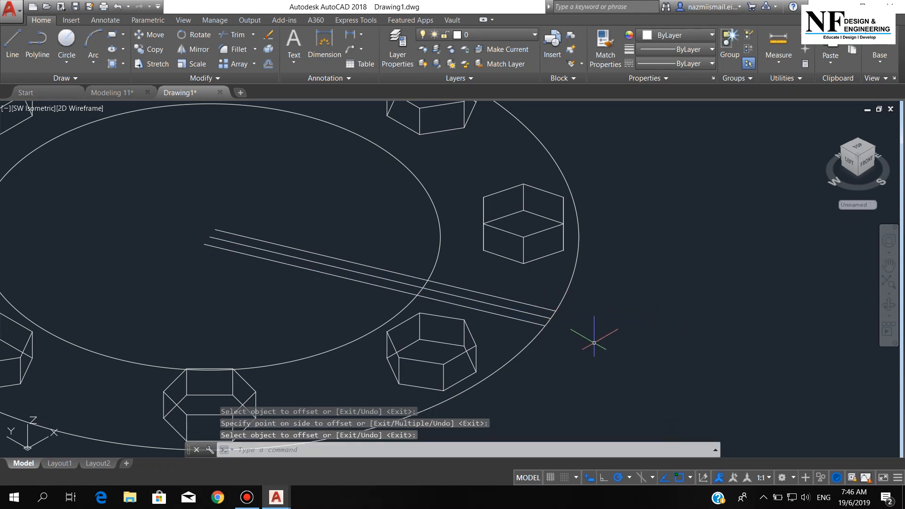
Draw a line connecting the outer ends of the two offset lines at the large circle.
scroll(561, 325, "up", 8)
type("l")
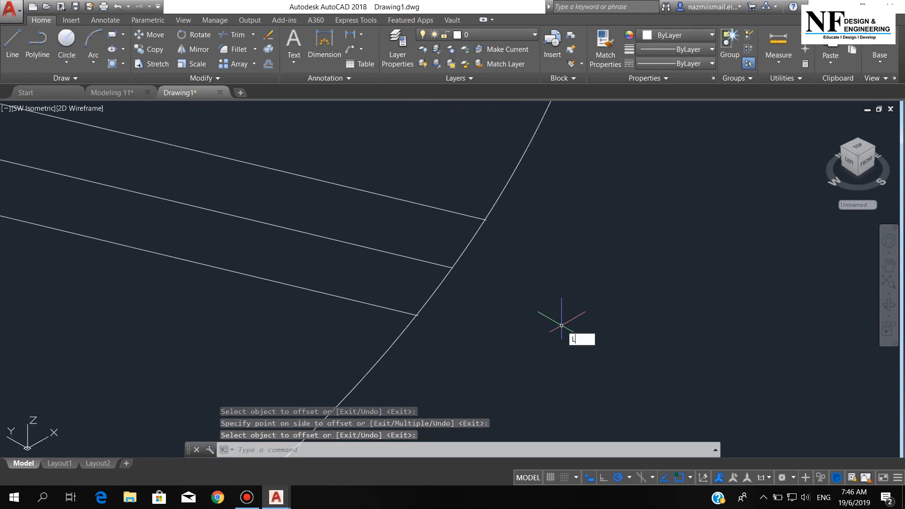
key("Return")
scroll(495, 226, "up", 4)
left_click(440, 188)
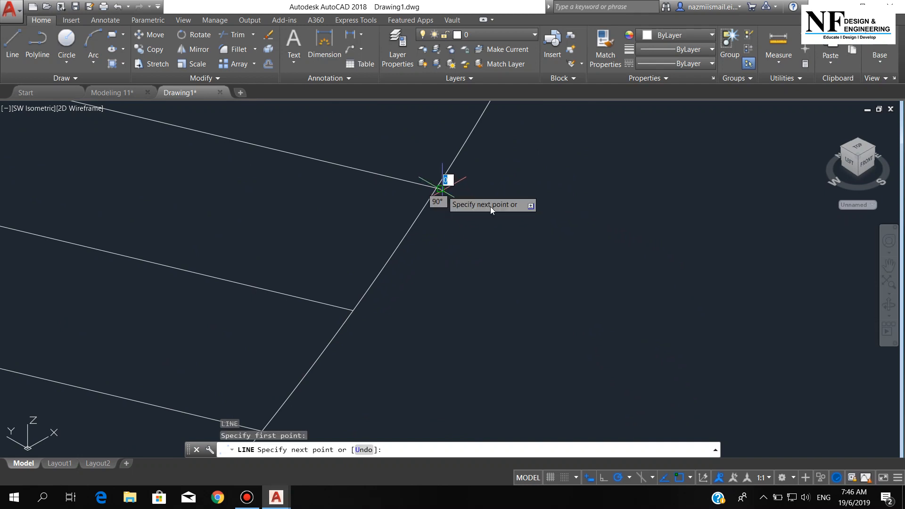
scroll(472, 231, "down", 2)
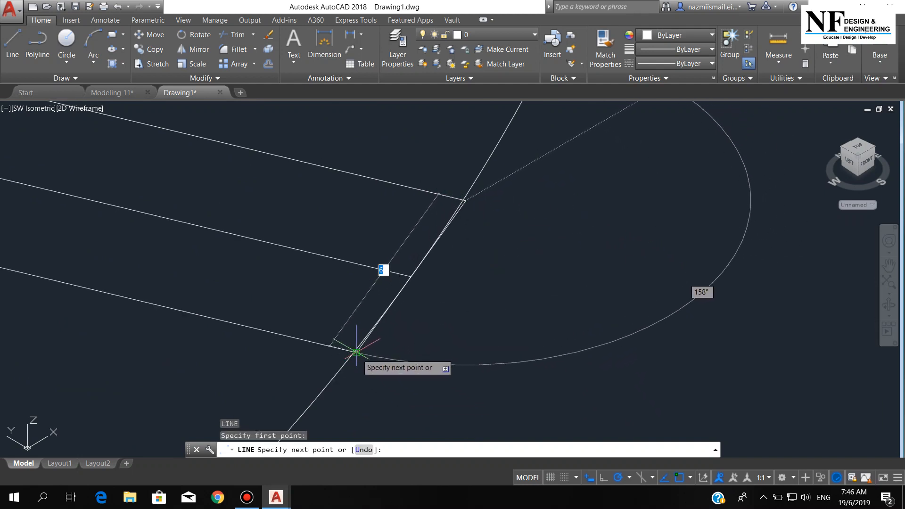
left_click(357, 350)
key("Return")
Copy the short end line from its upper endpoint to the nearest point on the upper offset line at the radius 50 circle.
type("co")
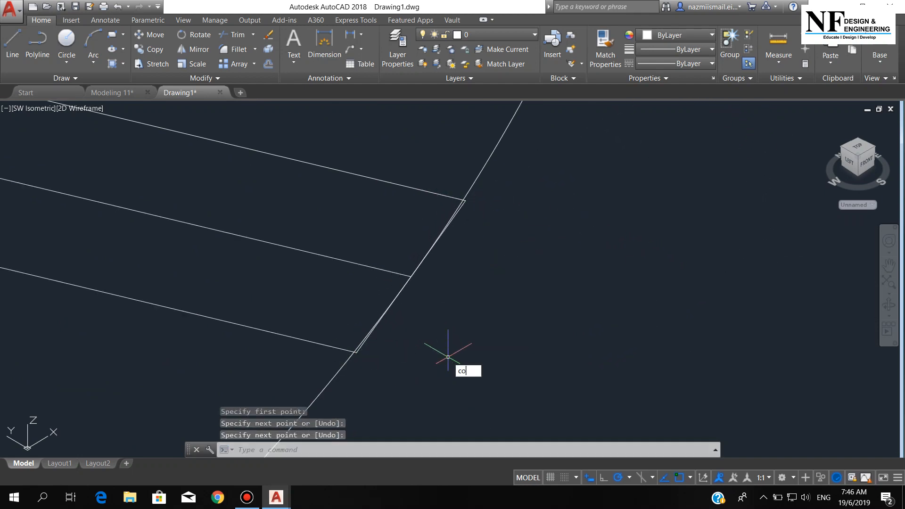
key("Return")
scroll(466, 203, "up", 2)
left_click(467, 203)
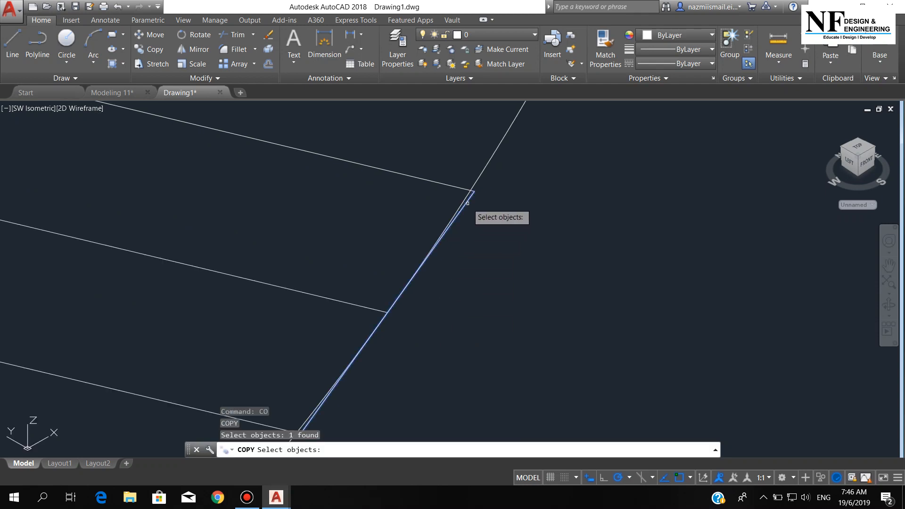
key("Return")
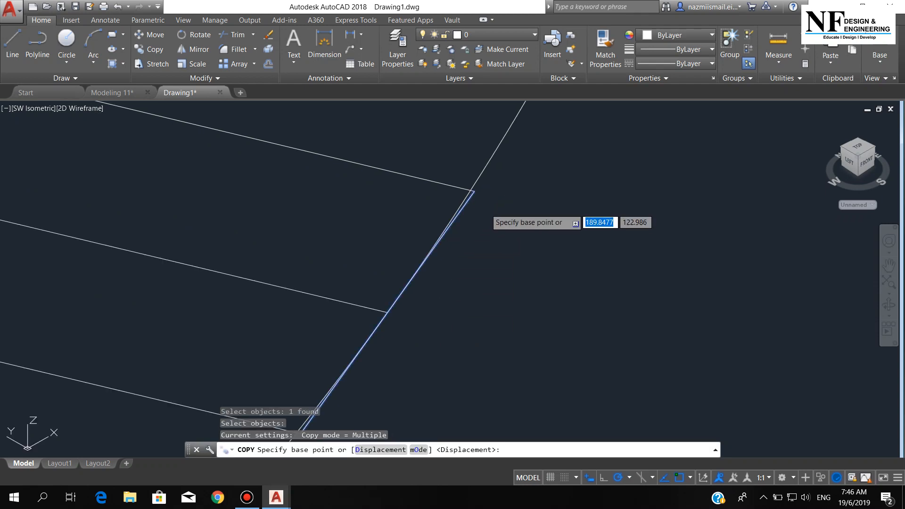
left_click(474, 191)
scroll(481, 196, "down", 3)
middle_click_drag(293, 208, 518, 260)
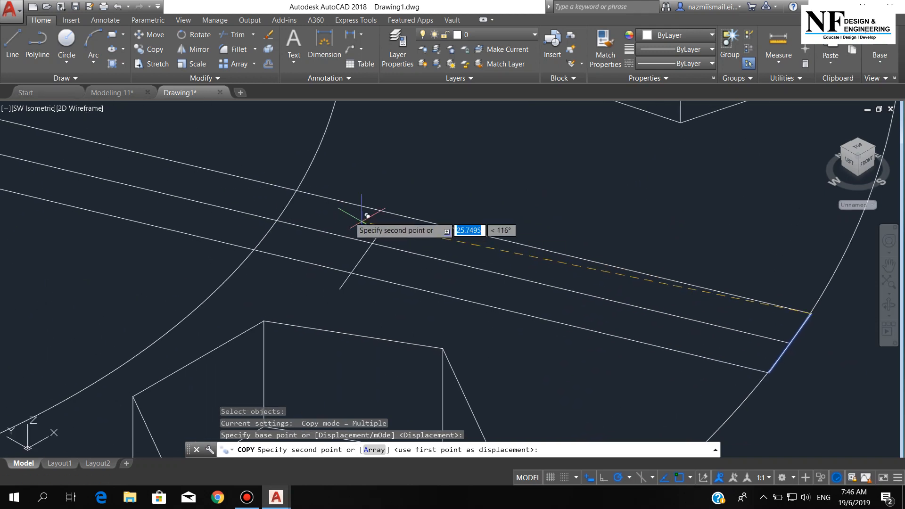
right_click(276, 192, "shift")
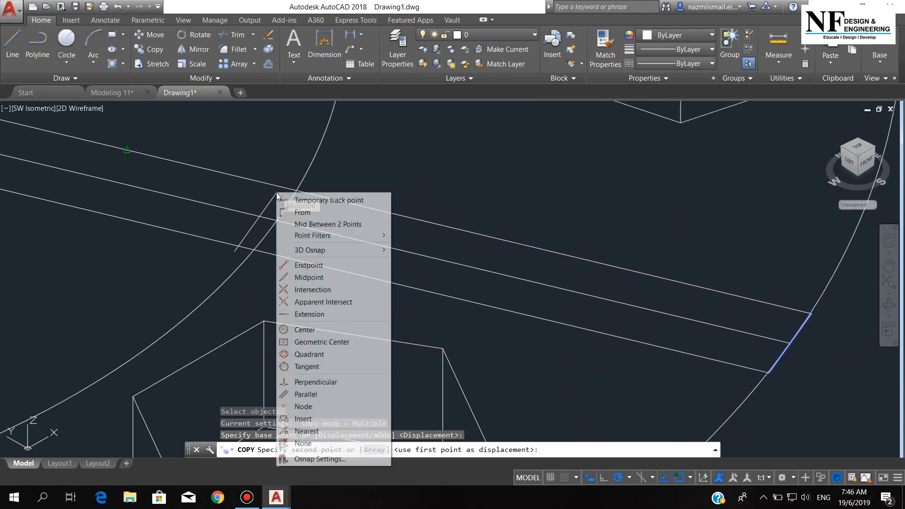
left_click(306, 431)
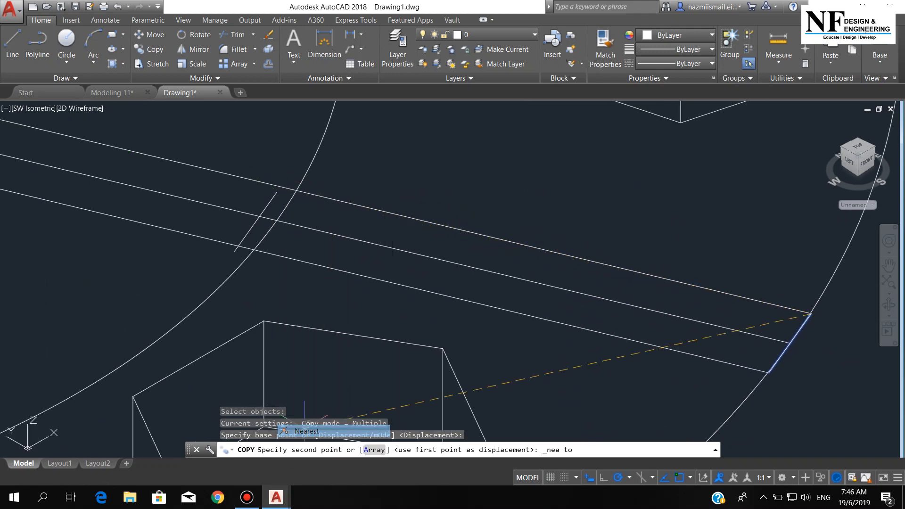
left_click(292, 187)
key("Return")
Trim the parts of the three radial lines that lie inside the copied end line.
scroll(428, 315, "down", 4)
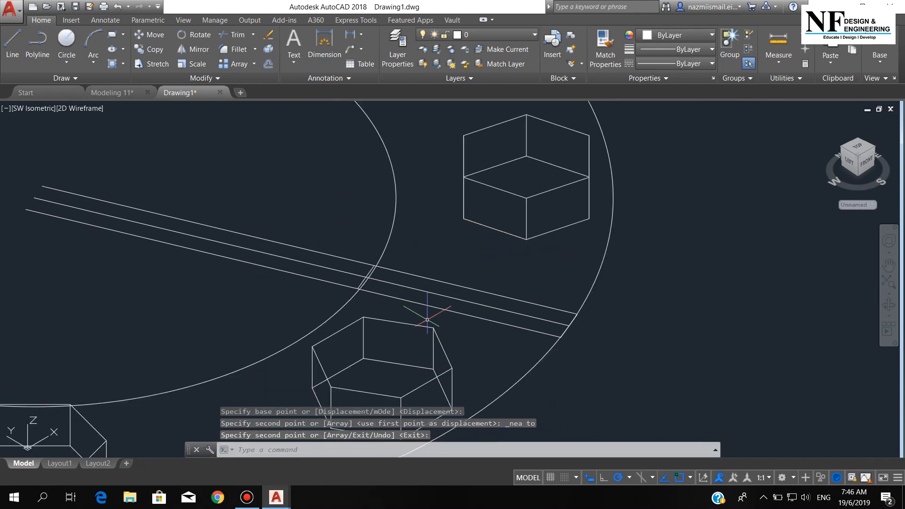
key("Return")
key("Return")
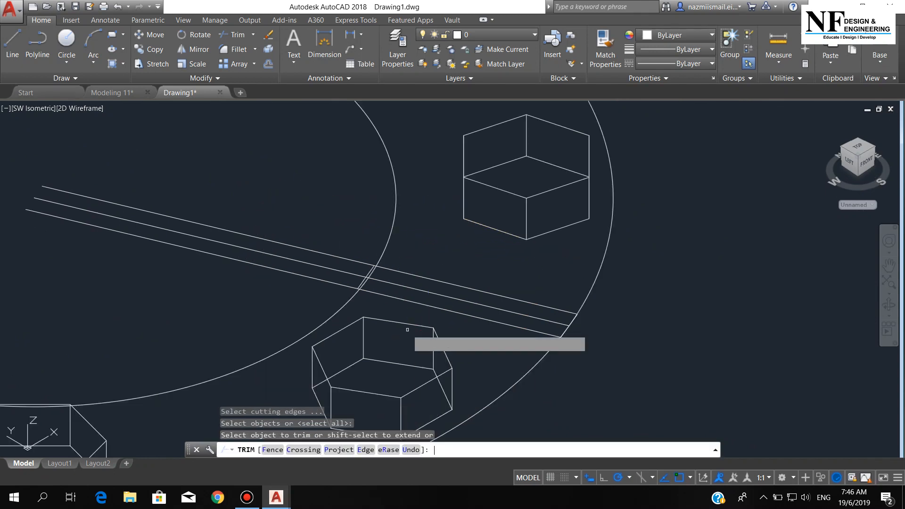
left_click(299, 286)
left_click(225, 196)
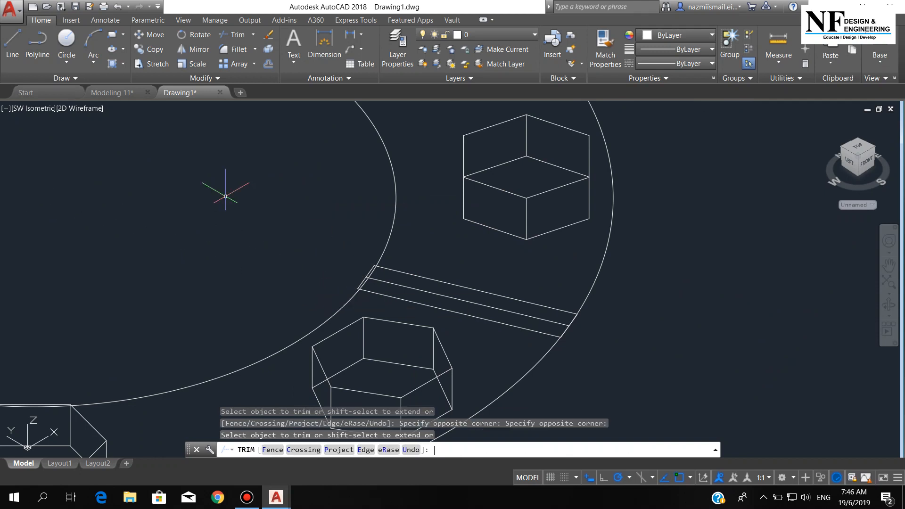
key("Return")
Delete the middle radial line between the two offset lines.
scroll(495, 311, "up", 2)
key("Return")
left_click(492, 295)
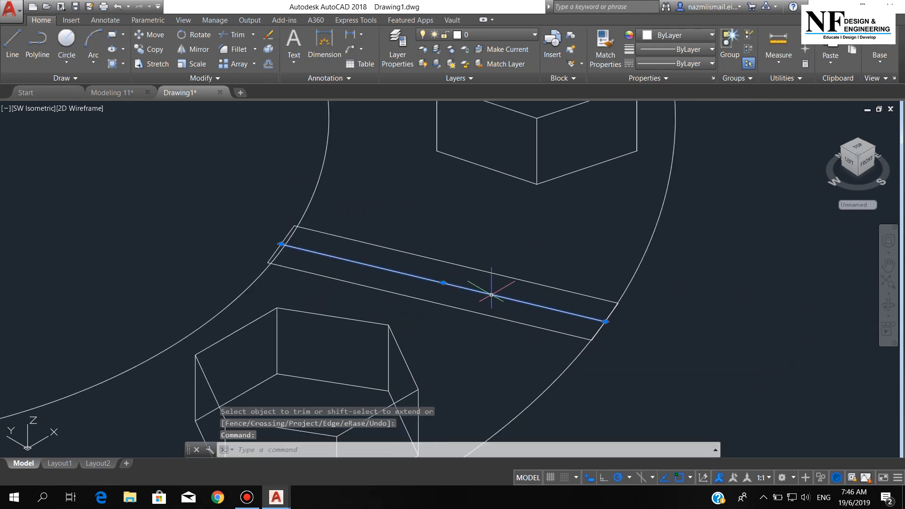
key("Delete")
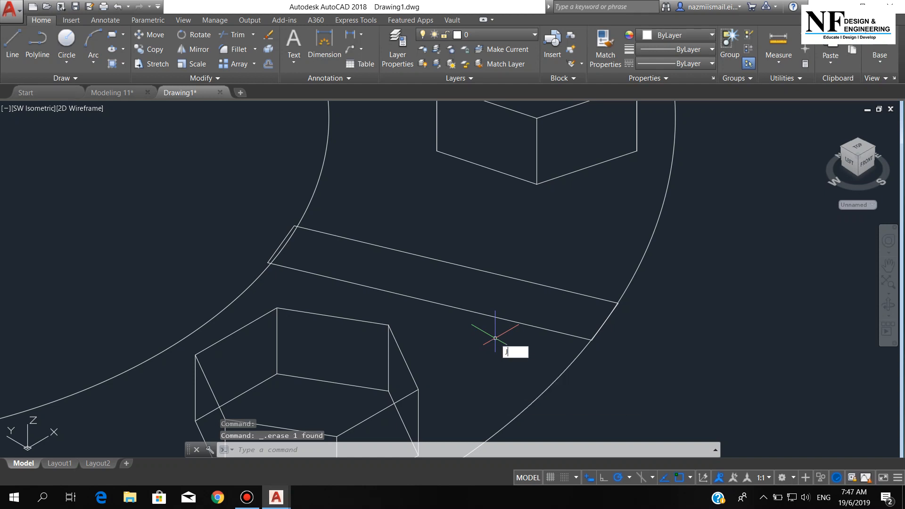
Join the two offset lines and the two end lines into one closed polyline.
key("Return")
scroll(480, 323, "down", 2)
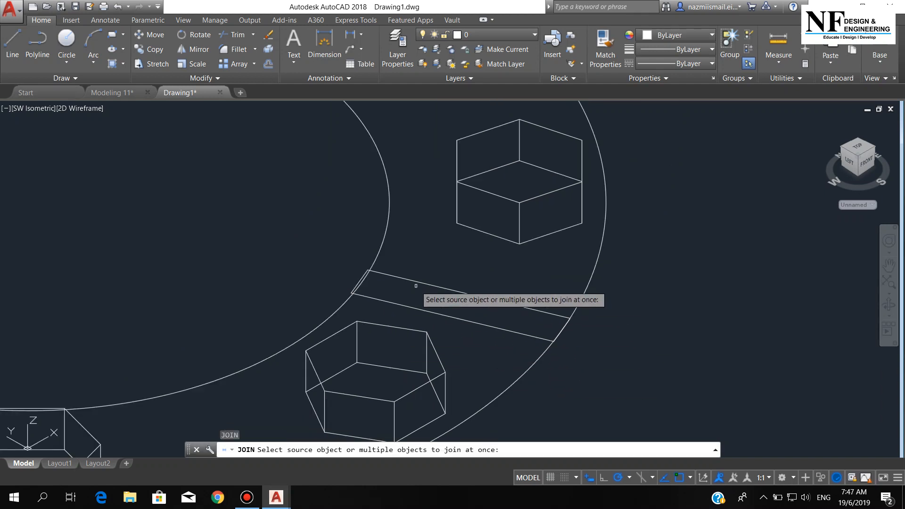
left_click(325, 250)
left_click(612, 376)
key("Return")
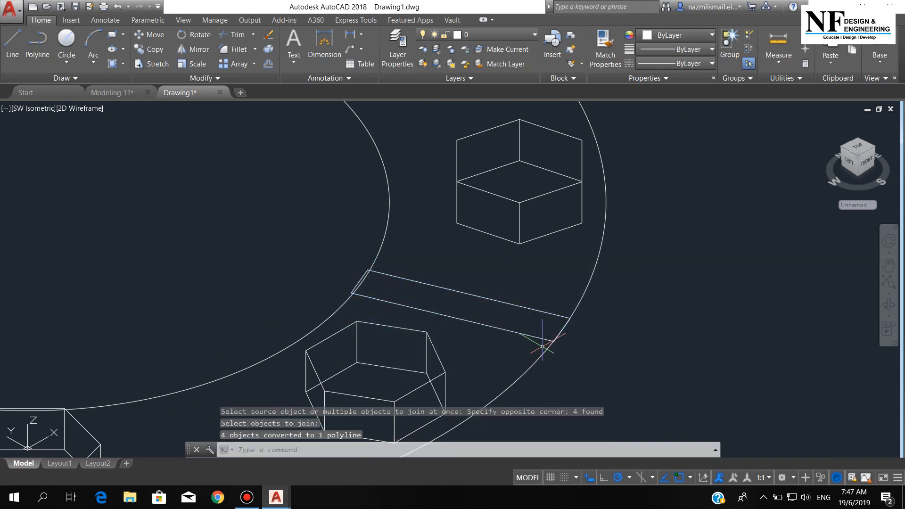
left_click(534, 337)
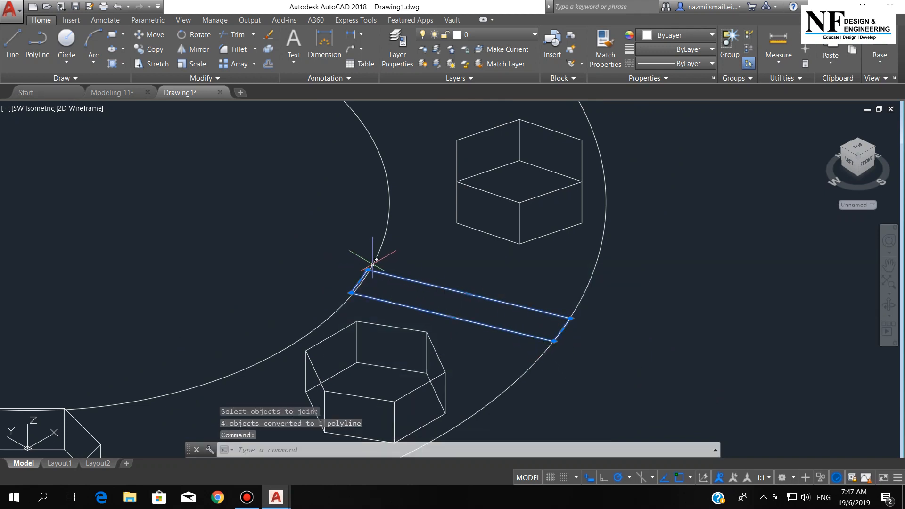
key("Escape")
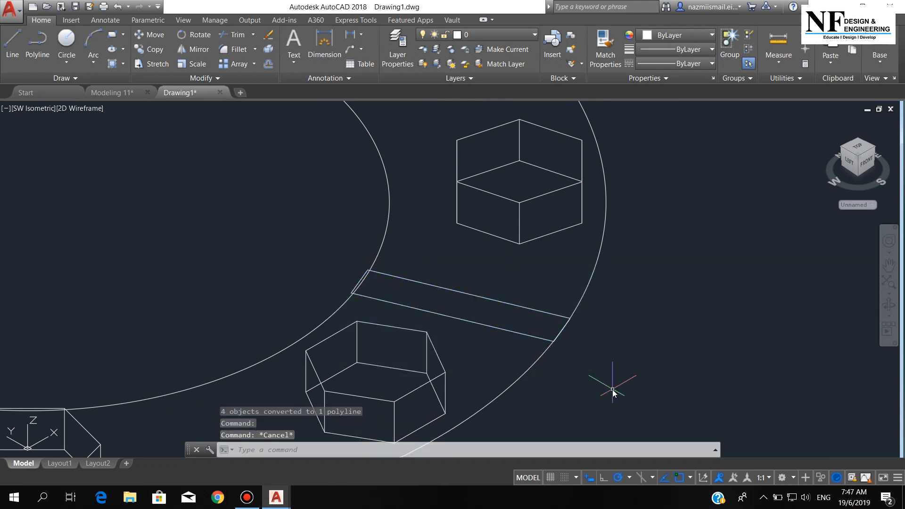
Extrude the joined rectangular profile upward to a height of 30.
key("Return")
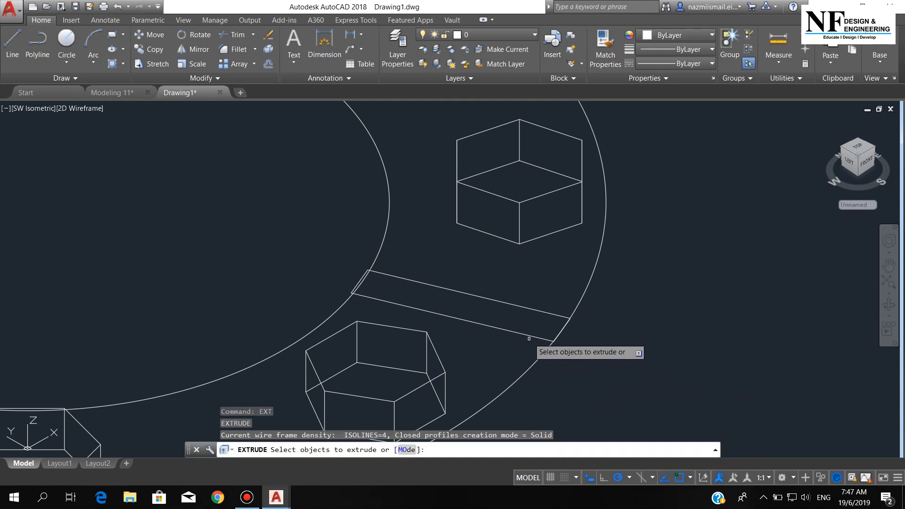
left_click(529, 336)
key("Return")
scroll(528, 344, "down", 5)
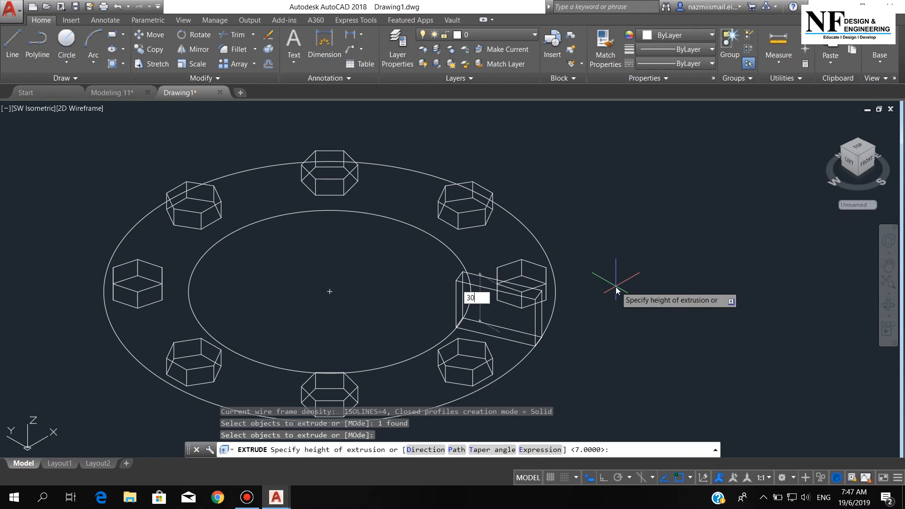
key("Return")
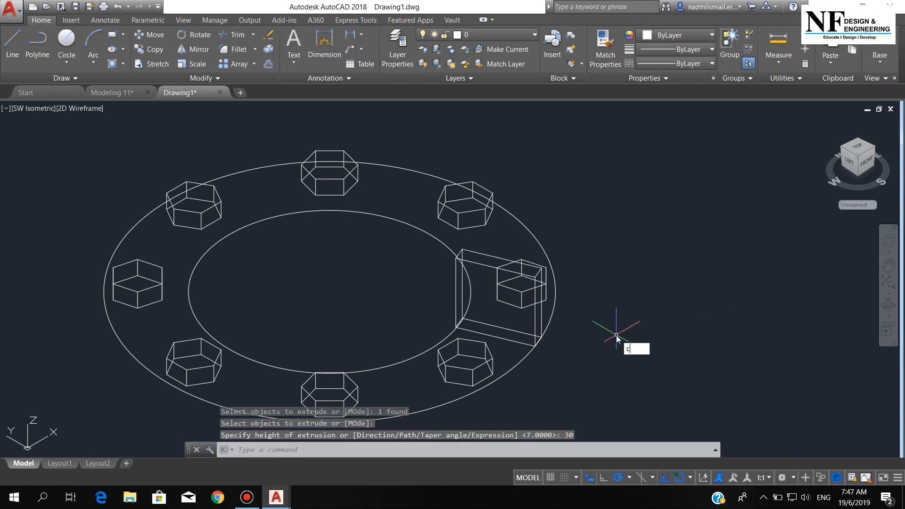
Chamfer the rib's outer top edge with both distances set to 30 so it becomes a triangular rib.
type("chamfere")
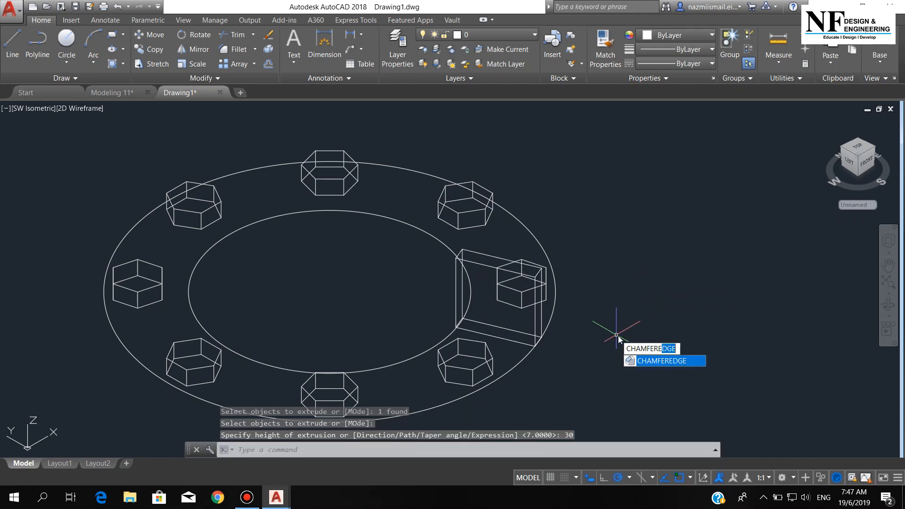
key("Return")
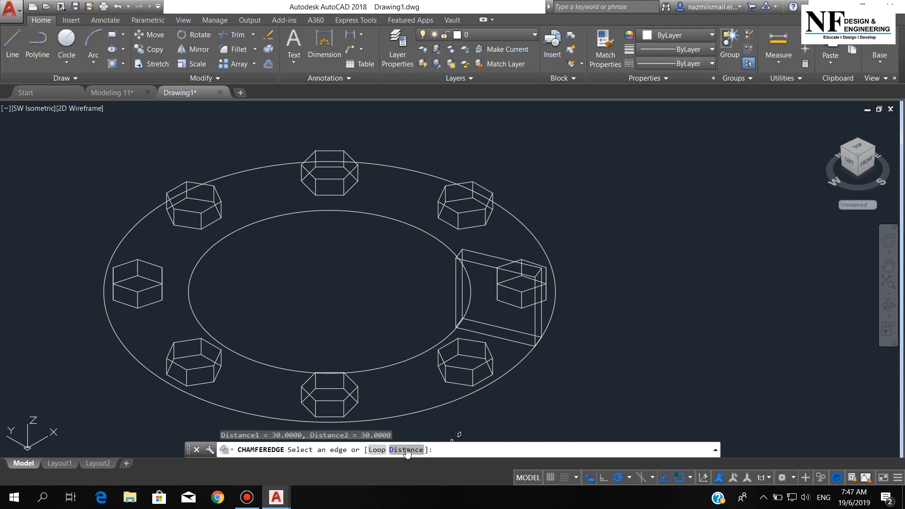
left_click(426, 449)
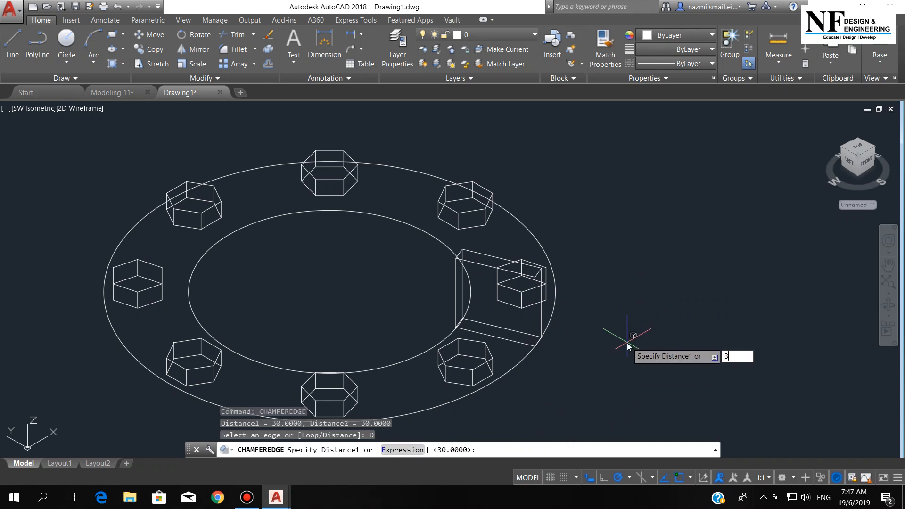
key("Return")
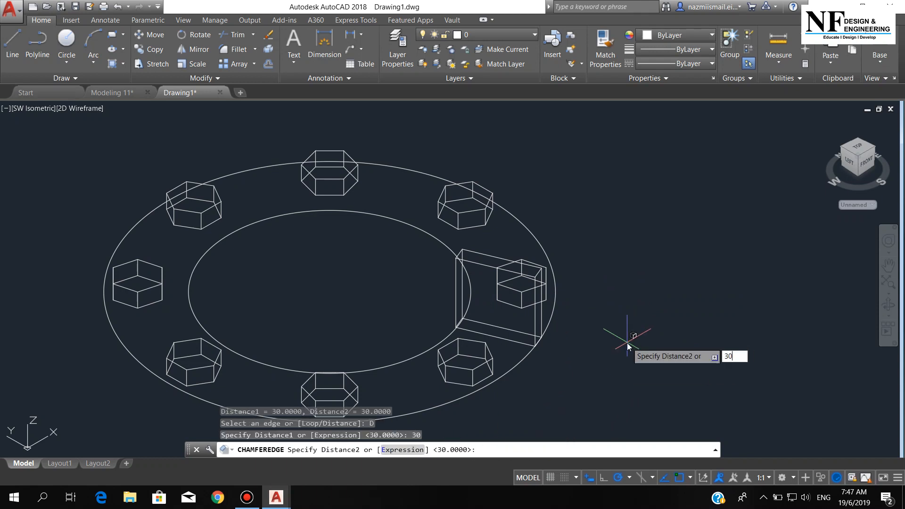
key("Return")
scroll(546, 320, "up", 4)
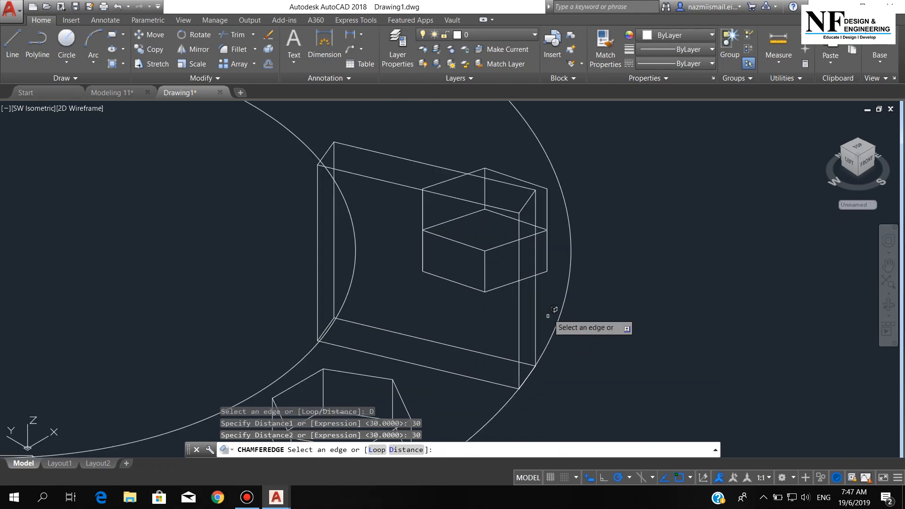
left_click(527, 204)
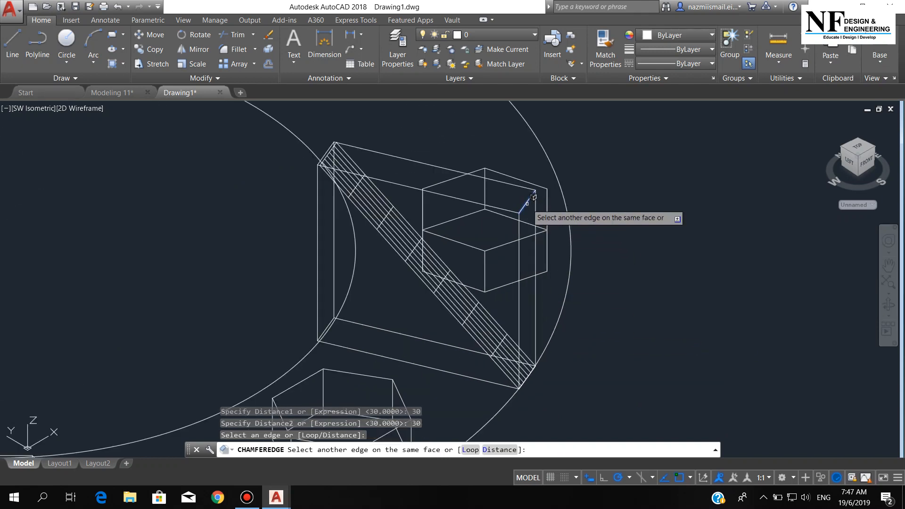
left_click(527, 202)
key("Return")
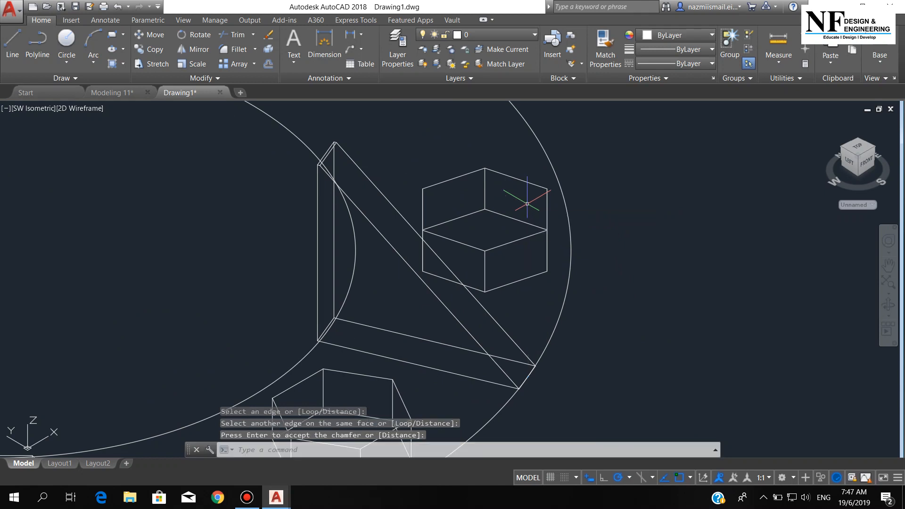
Create a polar array of the triangular rib with 4 items around the centre of the circles, filling 360 degrees.
scroll(636, 316, "down", 4)
middle_click_drag(612, 335, 667, 337)
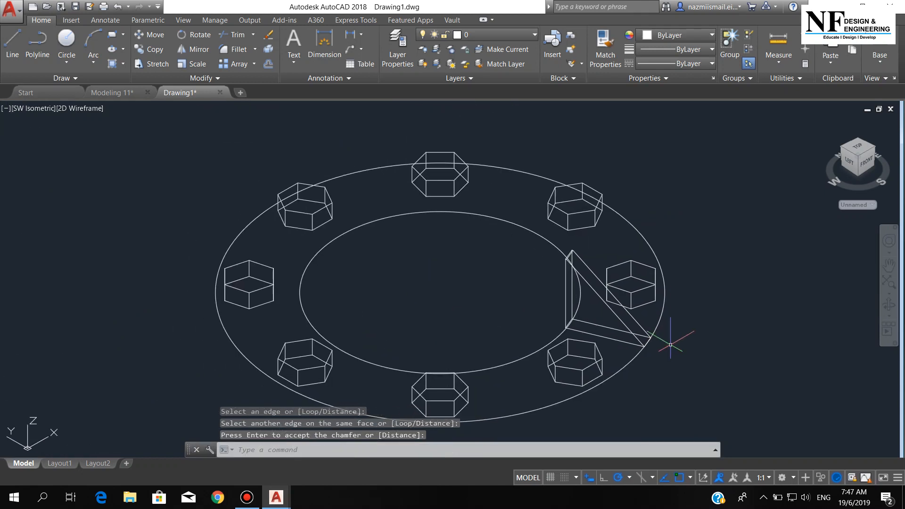
type("ar")
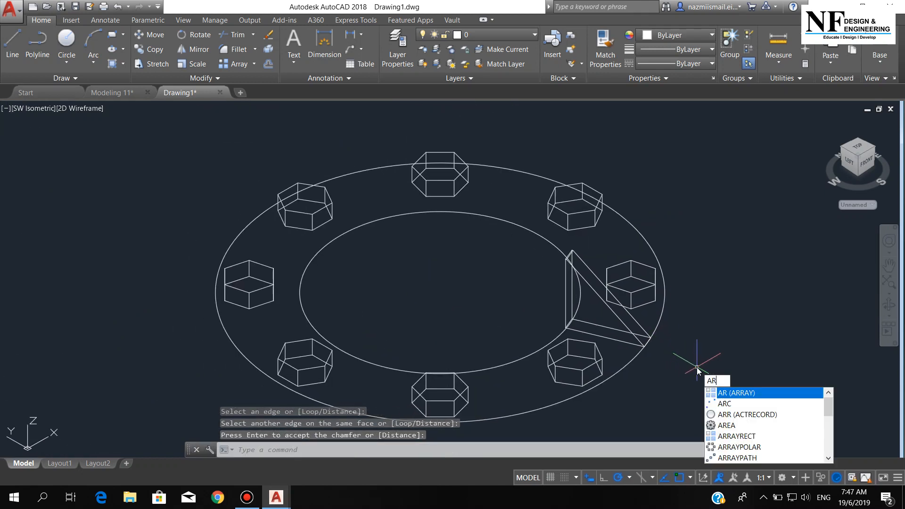
key("Return")
left_click(633, 335)
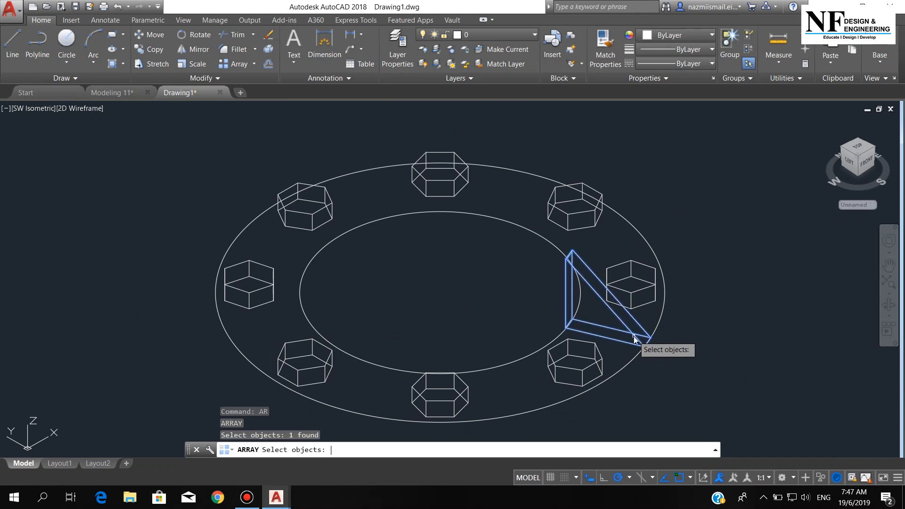
key("Return")
left_click(672, 390)
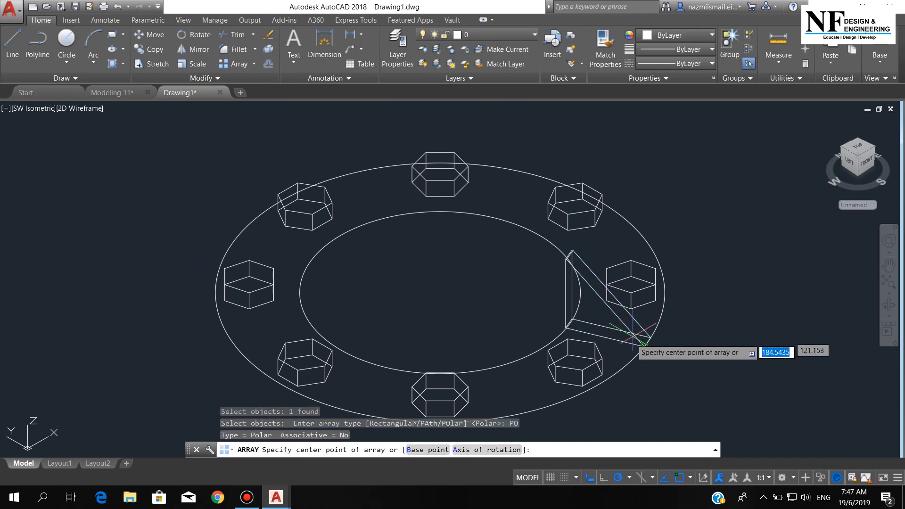
left_click(440, 291)
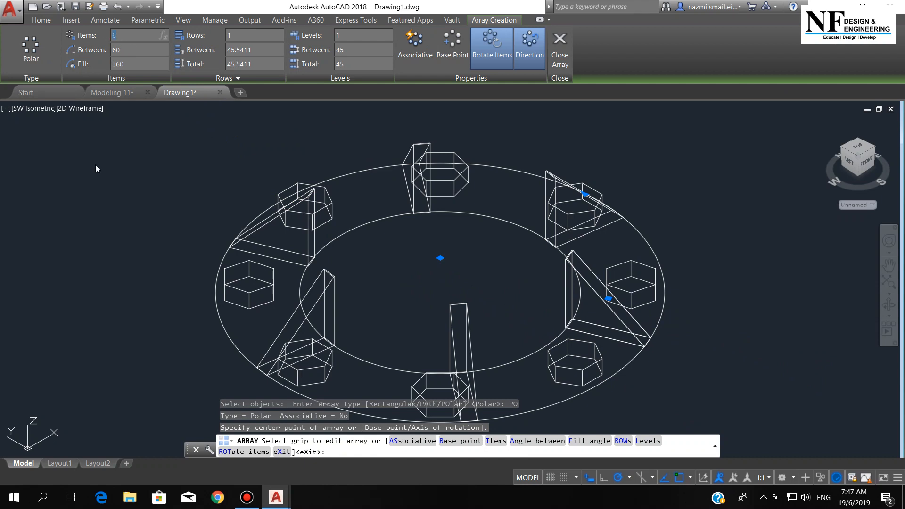
type("4")
key("Return")
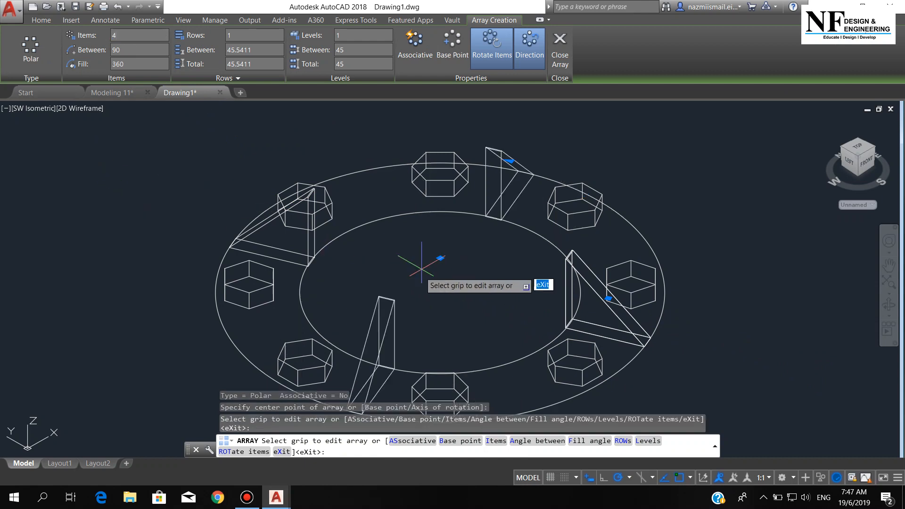
key("Return")
Extrude the inner circle upward to a height of 30.
type("ex")
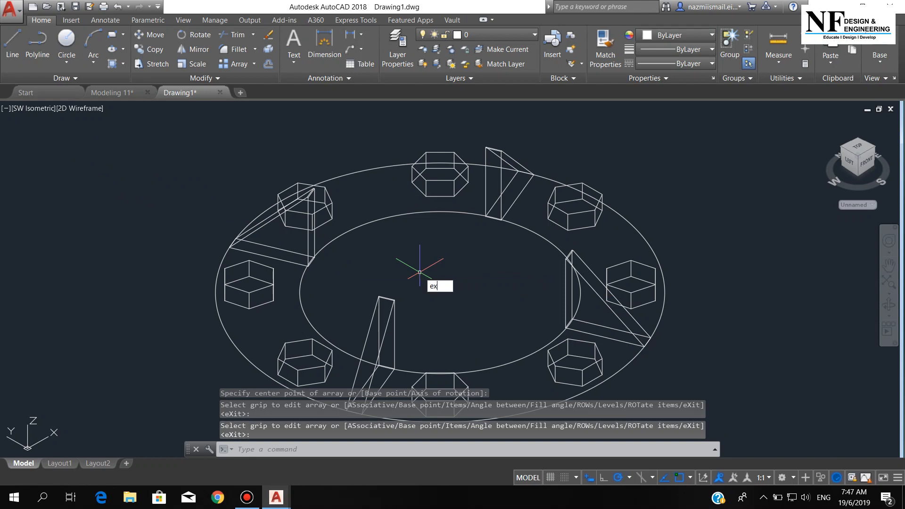
type("t")
key("Return")
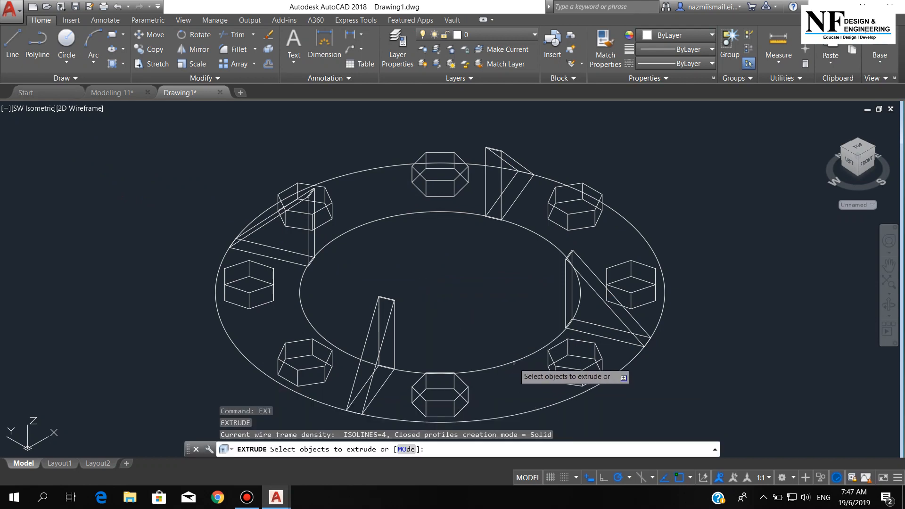
left_click(513, 356)
key("Return")
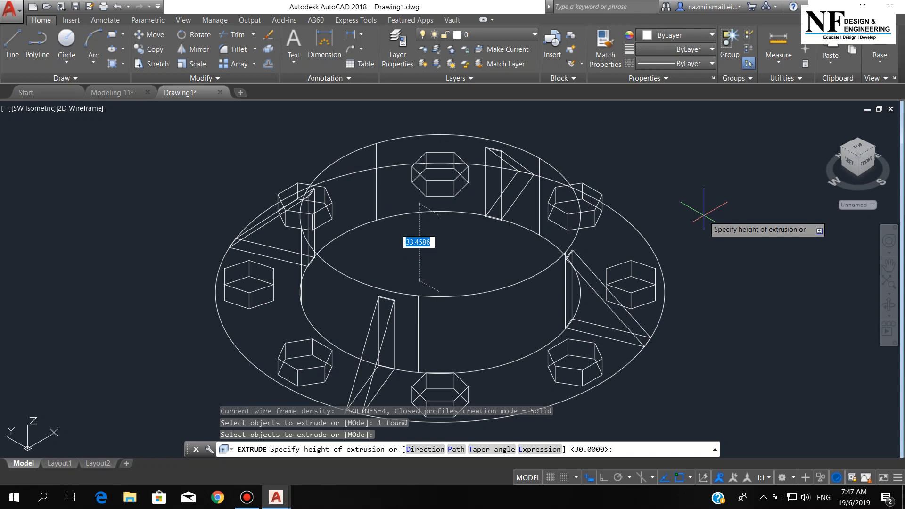
Extrude the outer circle downward by 20 to form the flange disc.
scroll(533, 249, "down", 2)
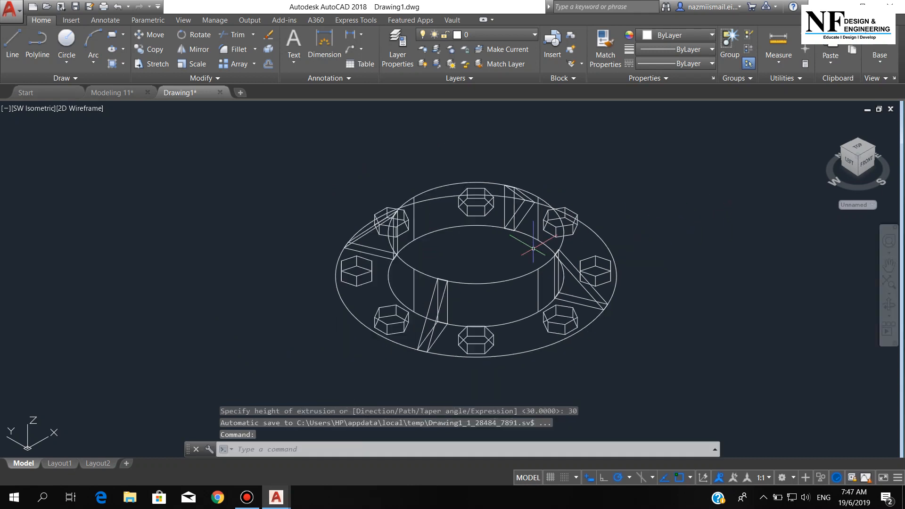
middle_click_drag(626, 340, 619, 330)
type("xt")
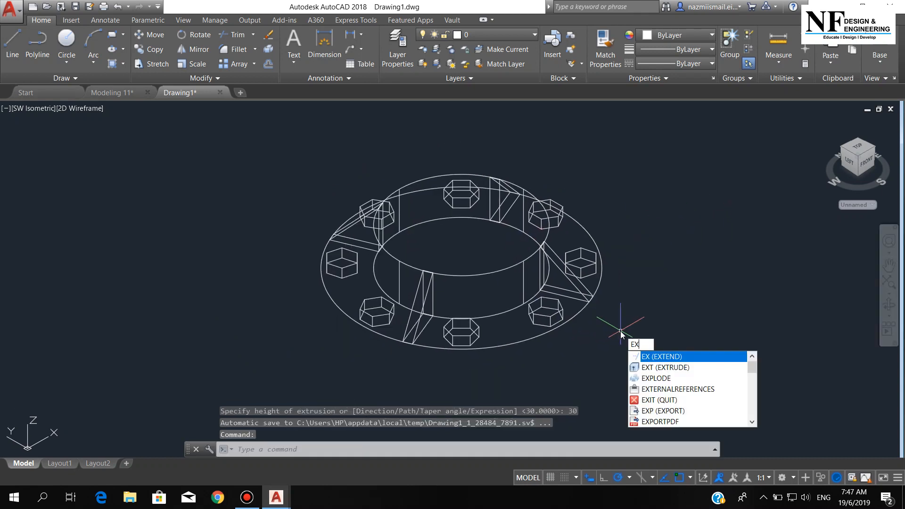
key("Return")
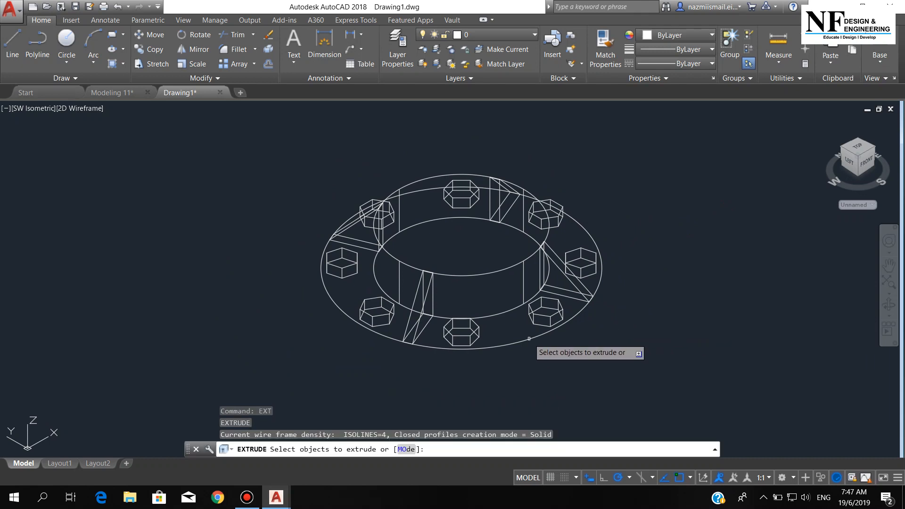
left_click(528, 337)
key("Return")
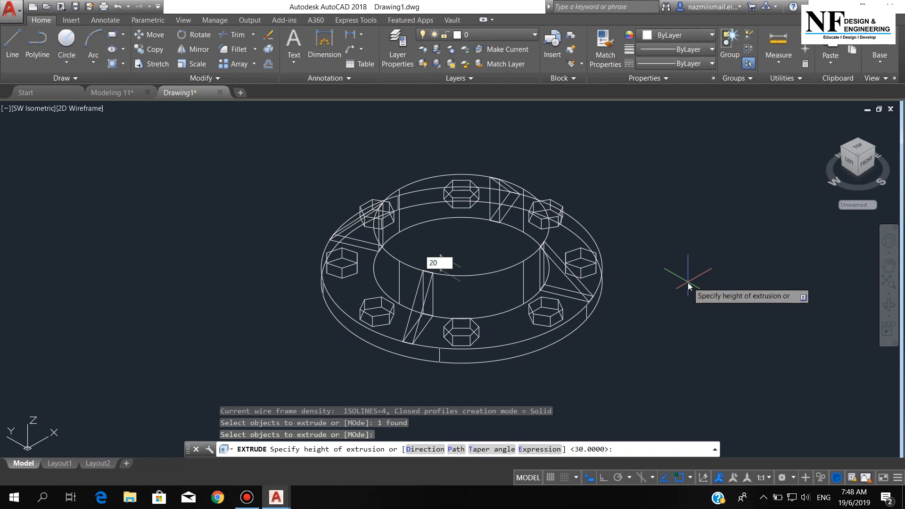
key("Return")
Copy the flange disc straight down, from its top centre to its bottom centre, stacking a second disc beneath it.
type("co")
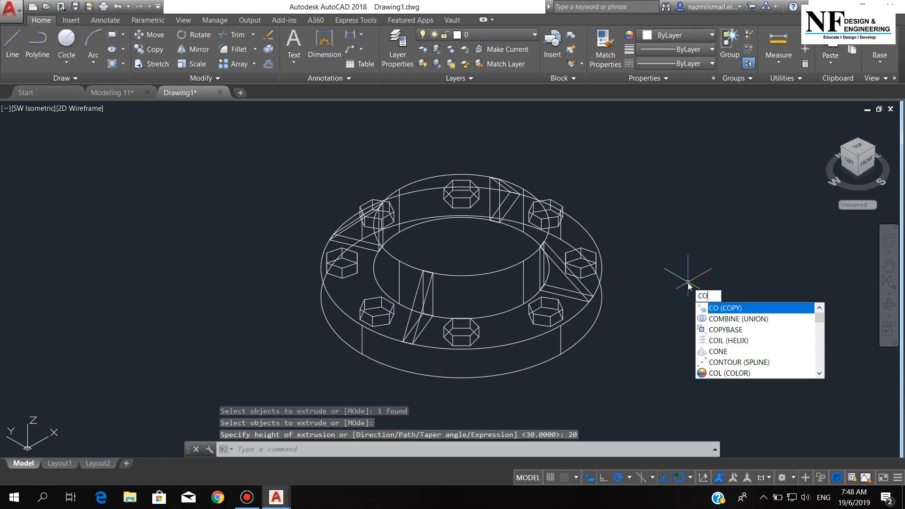
key("Return")
left_click(527, 376)
key("Return")
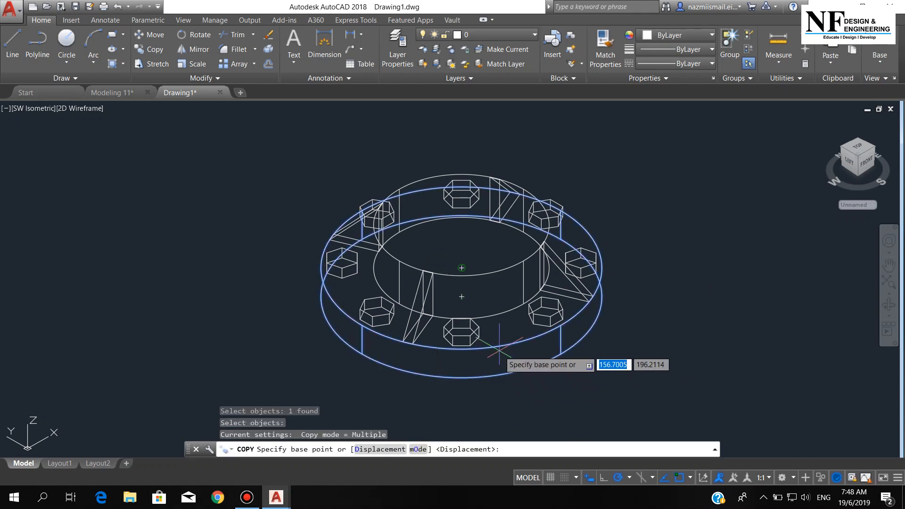
left_click(464, 268)
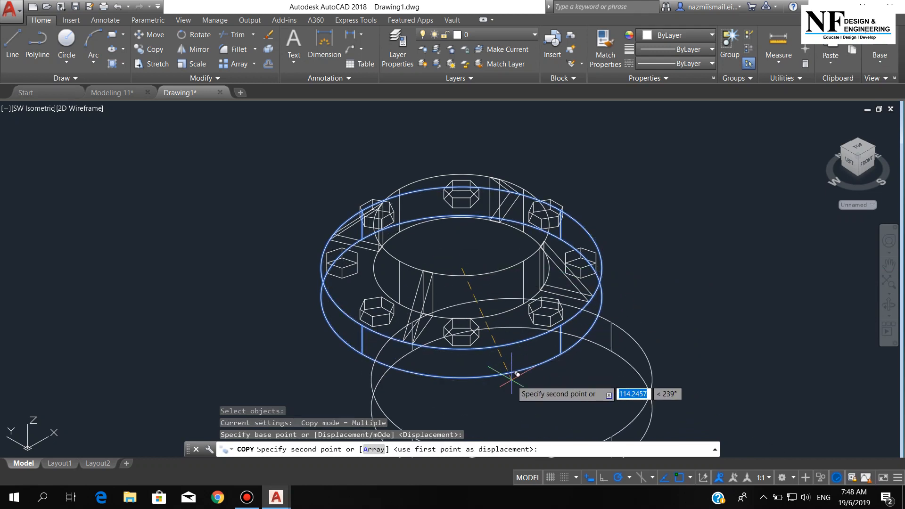
left_click(461, 294)
key("Escape")
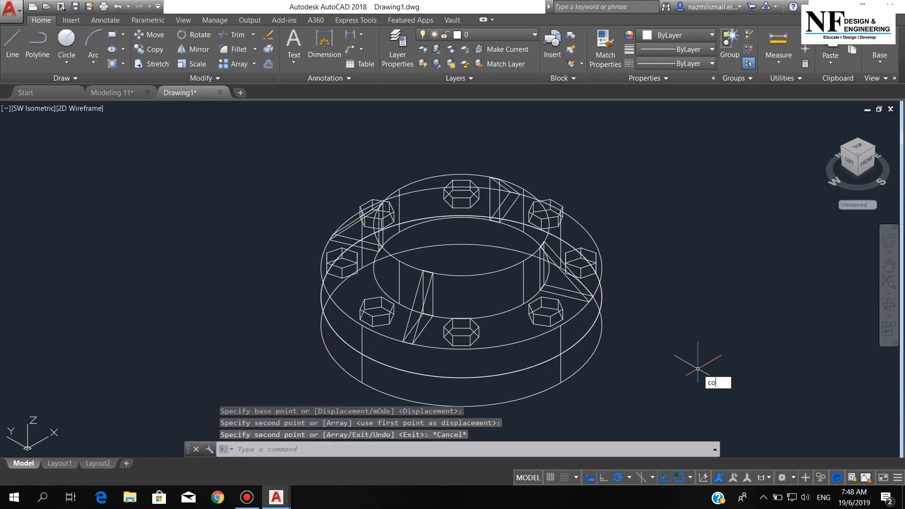
Copy the upper flange disc from its bottom centre to the top centre of the inner cylinder.
type("co")
key("Return")
left_click(526, 339)
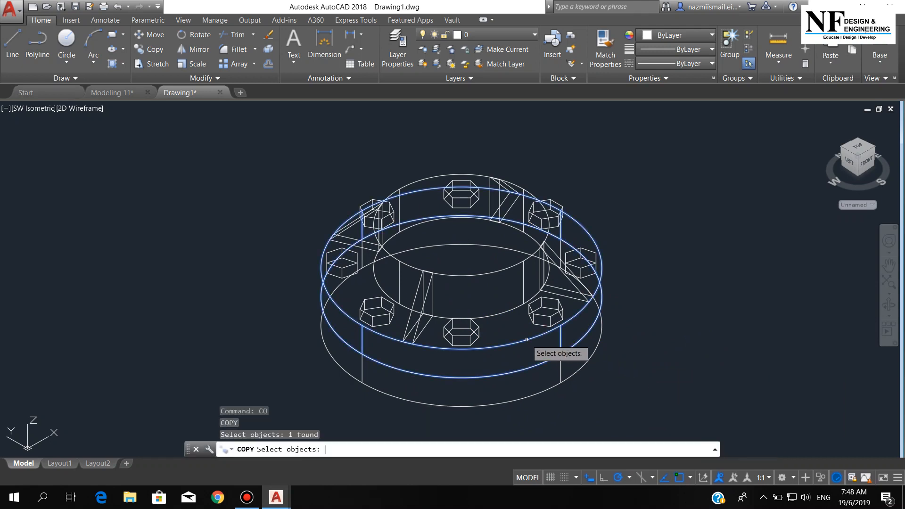
key("Return")
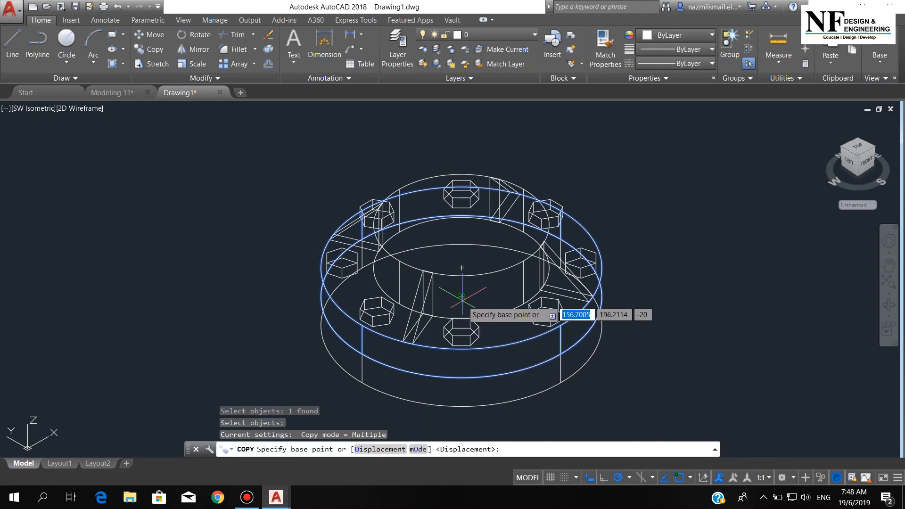
left_click(461, 297)
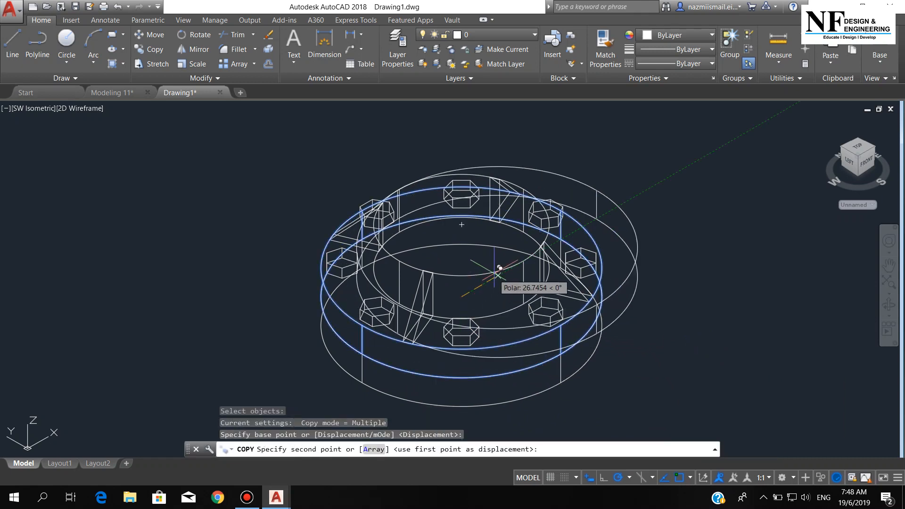
left_click(476, 226)
key("Return")
Stretch the top face of the inner cylinder upward by 380.
scroll(429, 370, "down", 4)
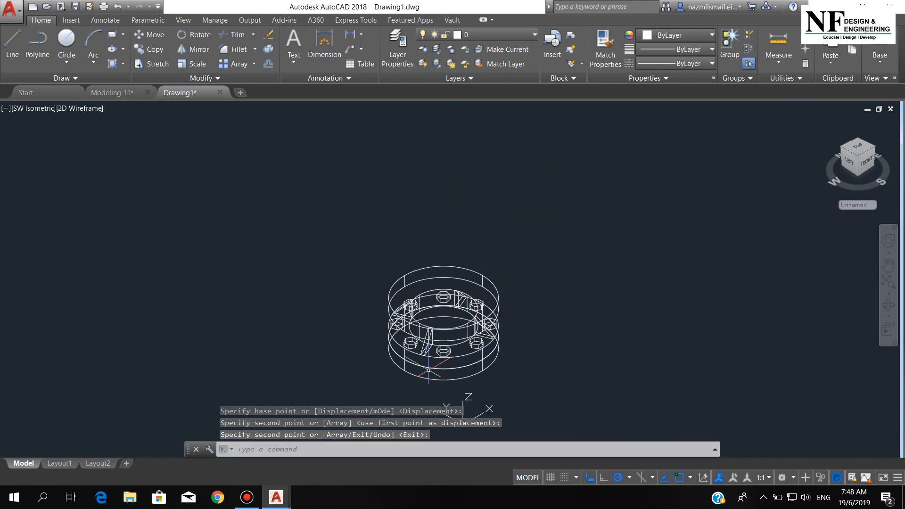
scroll(428, 370, "down", 2)
scroll(456, 369, "up", 2)
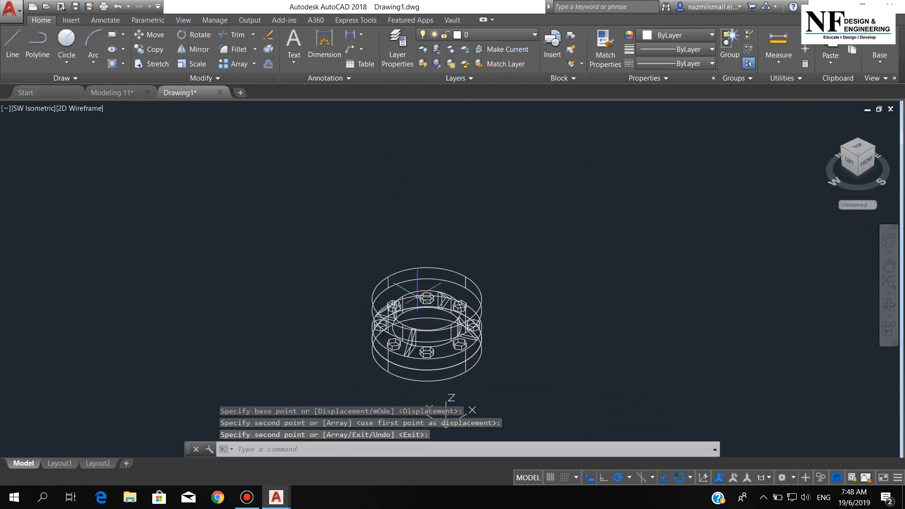
key("Return")
left_click(415, 292)
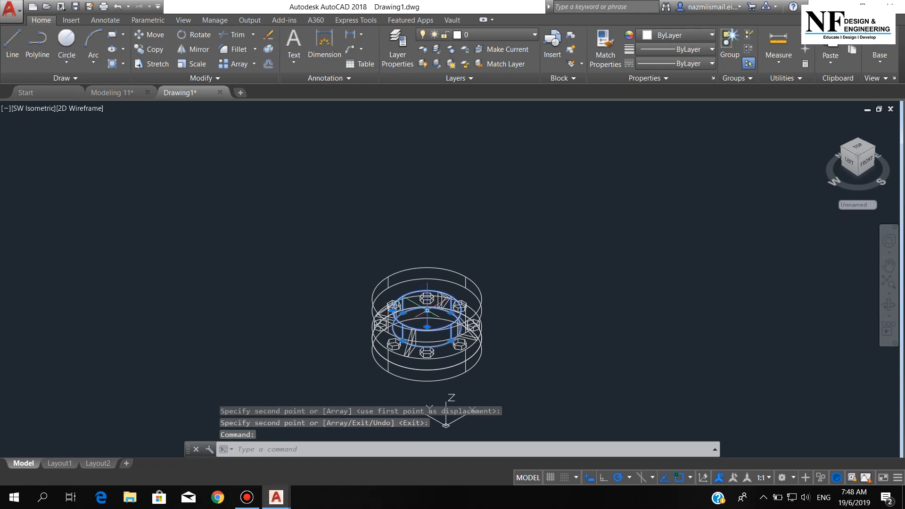
left_click(427, 310)
scroll(427, 311, "down", 2)
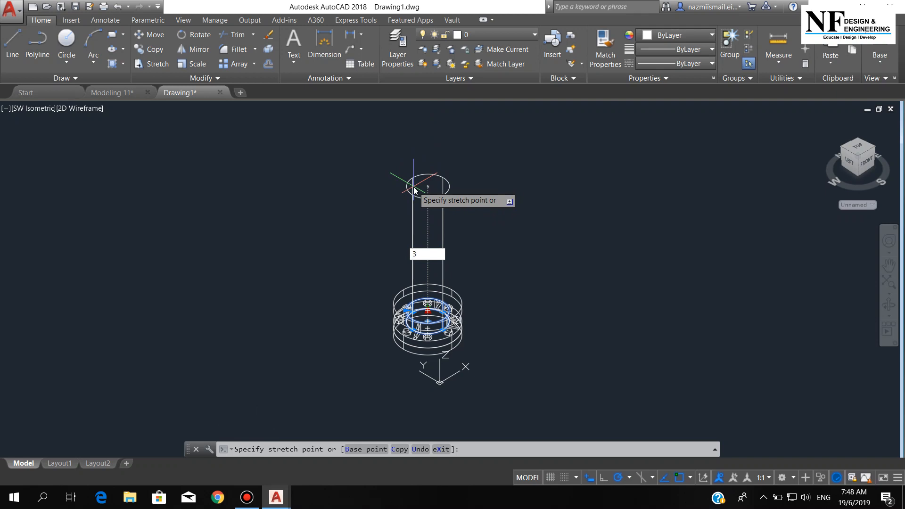
key("Return")
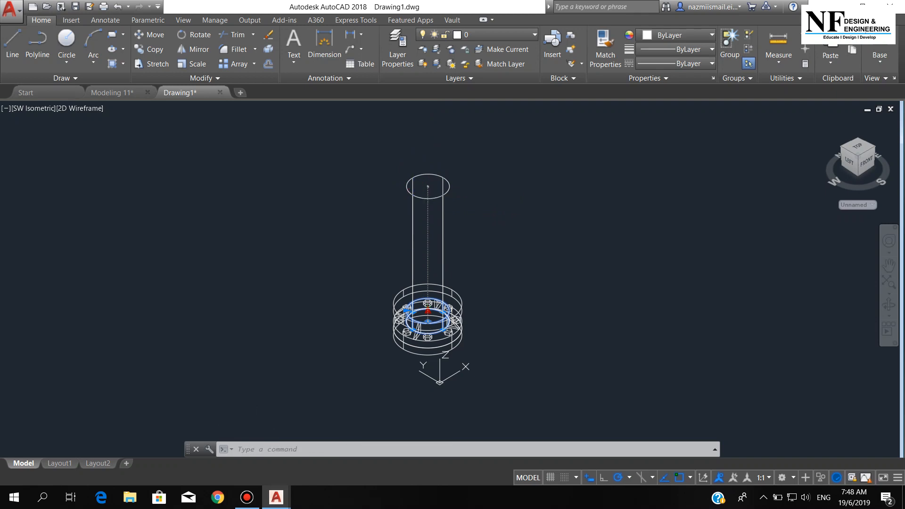
key("Escape")
Draw a 90-long construction line from the tall cylinder's top centre in the 90° (positive Y) direction.
scroll(451, 149, "up", 2)
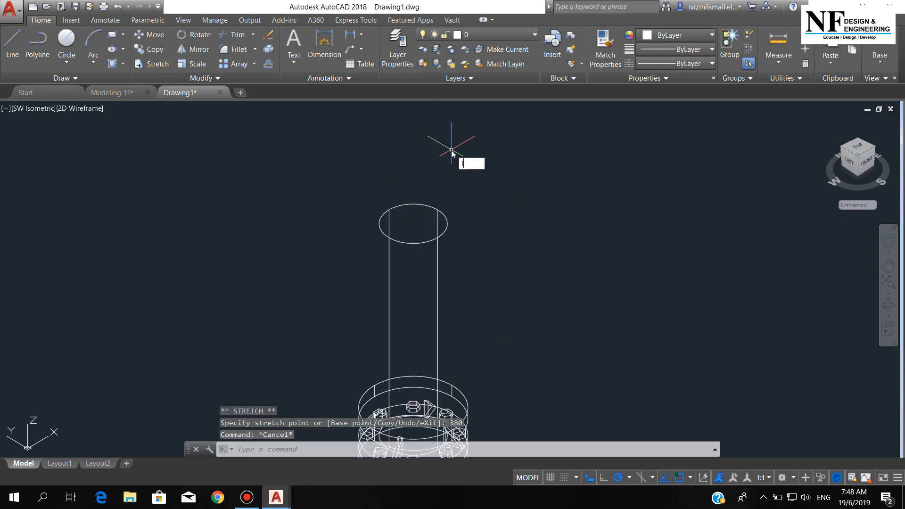
type("l")
key("Return")
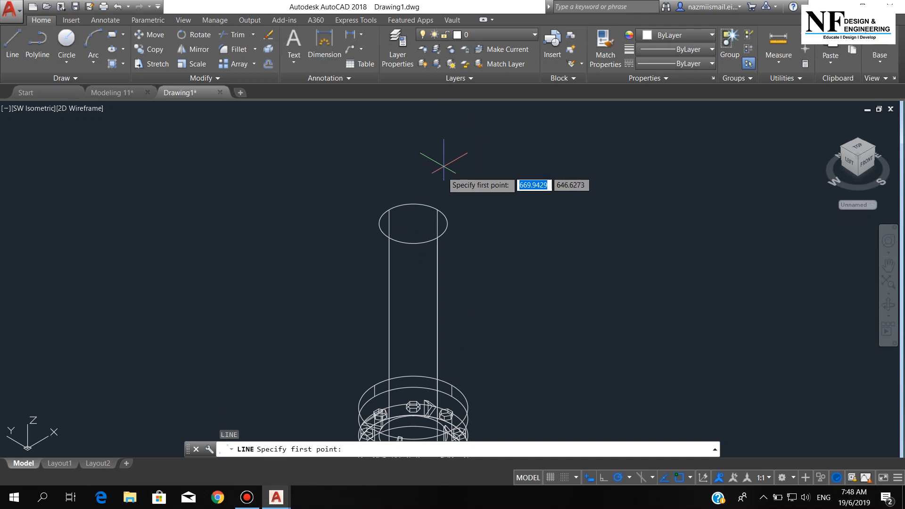
left_click(413, 223)
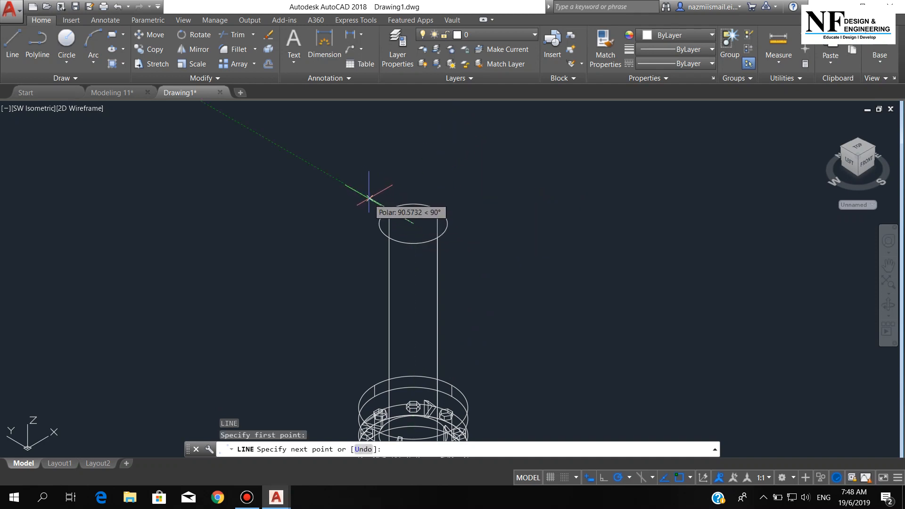
type("90")
key("Return")
key("Escape")
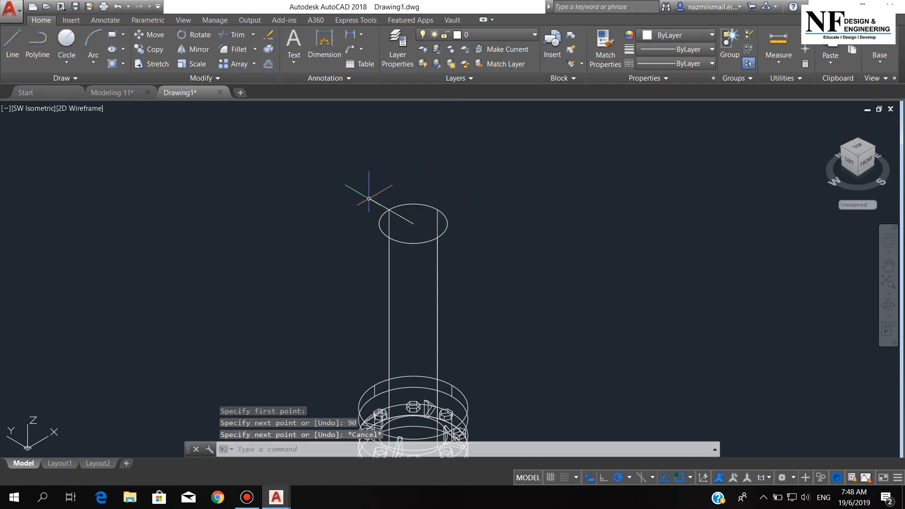
Draw a second 90-long construction line from the cylinder's top centre in the 180° (negative X) direction.
type("l")
key("Return")
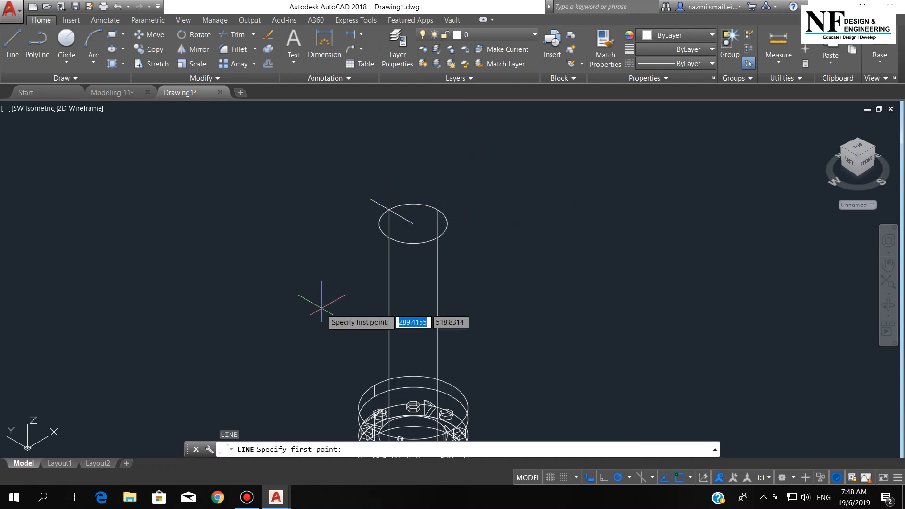
left_click(413, 223)
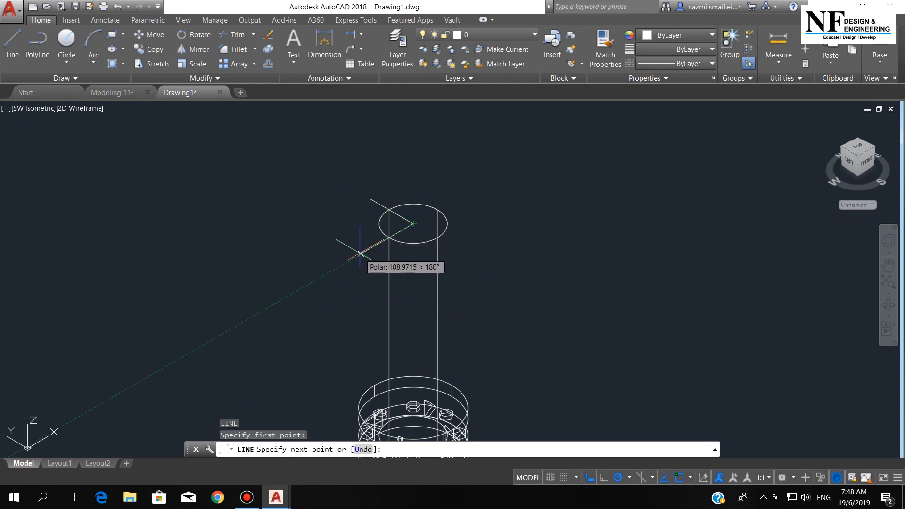
type("90")
key("Return")
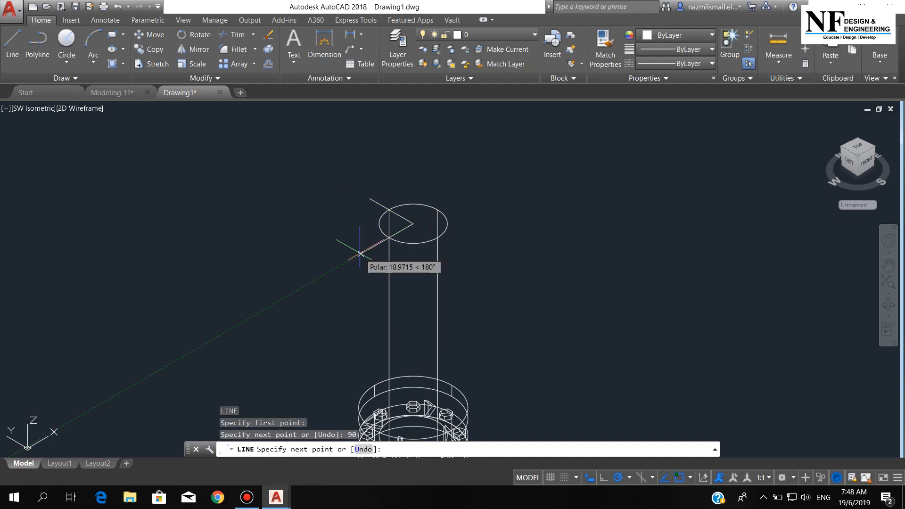
key("Escape")
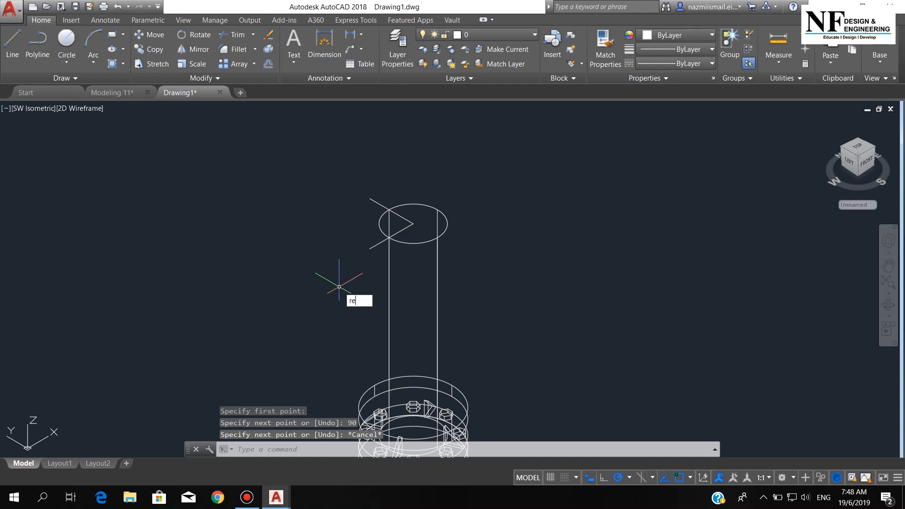
Draw a rectangle from the corner where the two construction lines' endpoints align, with its opposite corner at 180,-180, around the cylinder top.
key("Return")
scroll(353, 211, "up", 2)
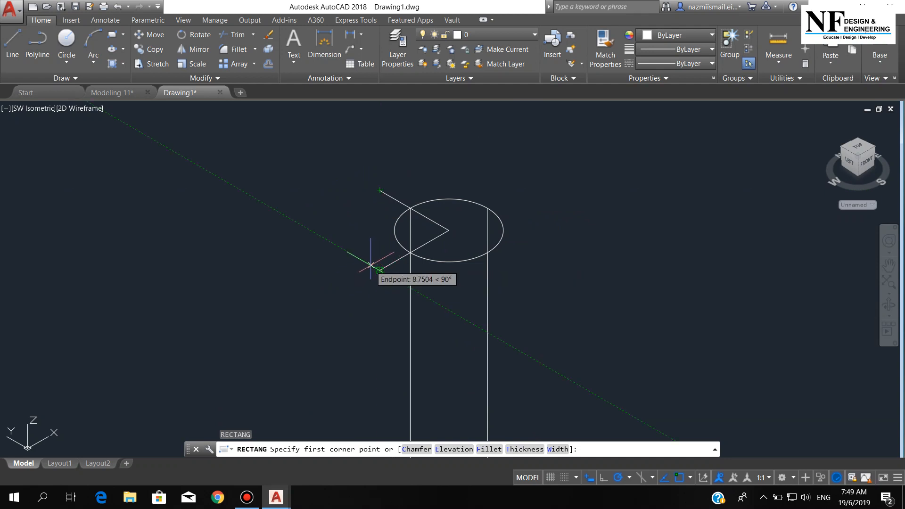
left_click(312, 235)
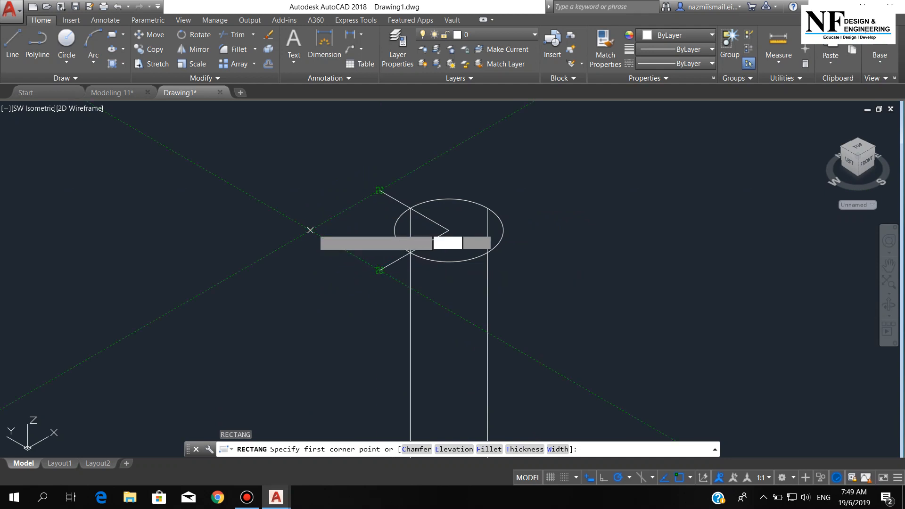
scroll(311, 234, "down", 2)
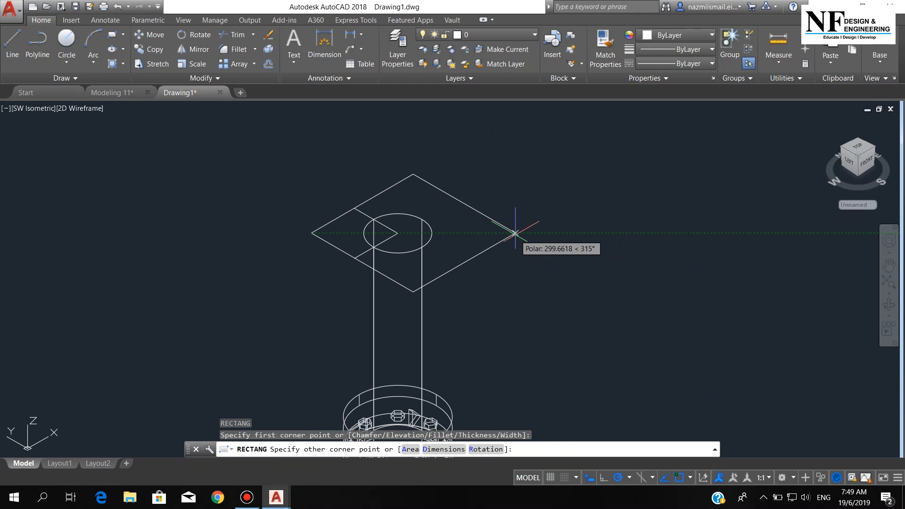
type("180")
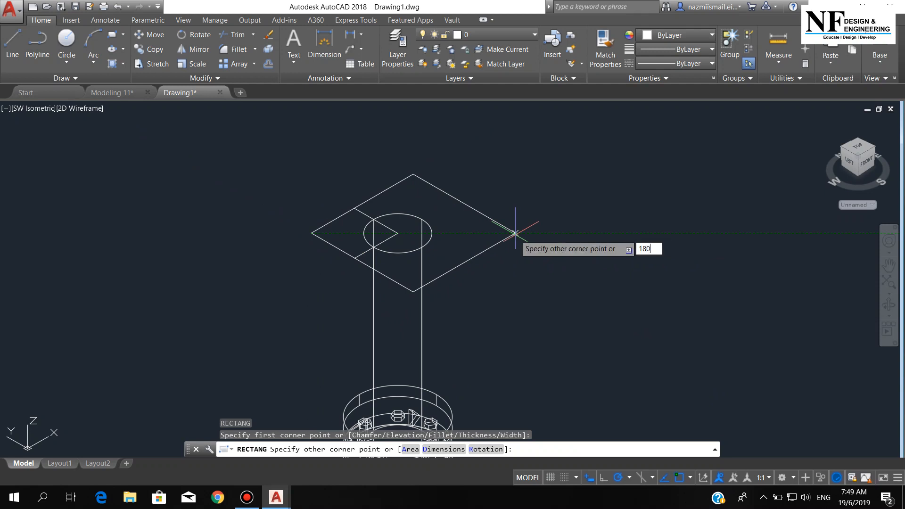
key("Tab")
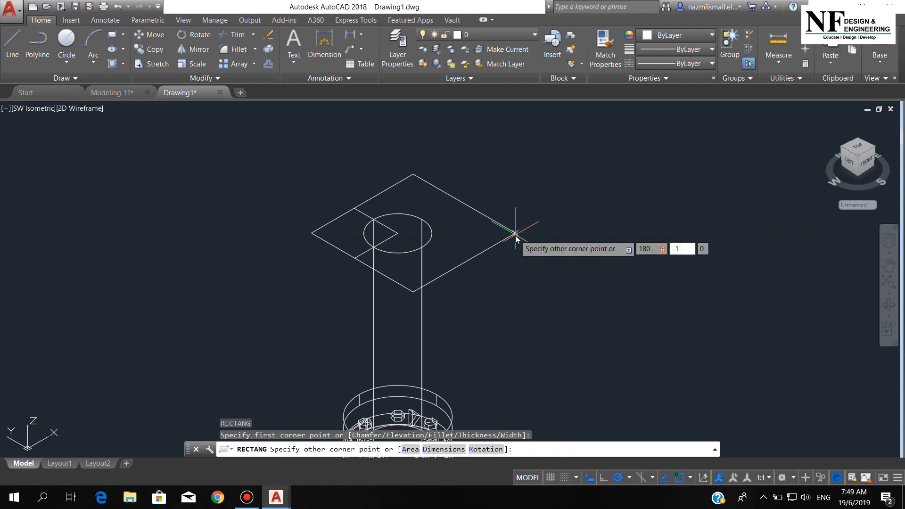
key("Return")
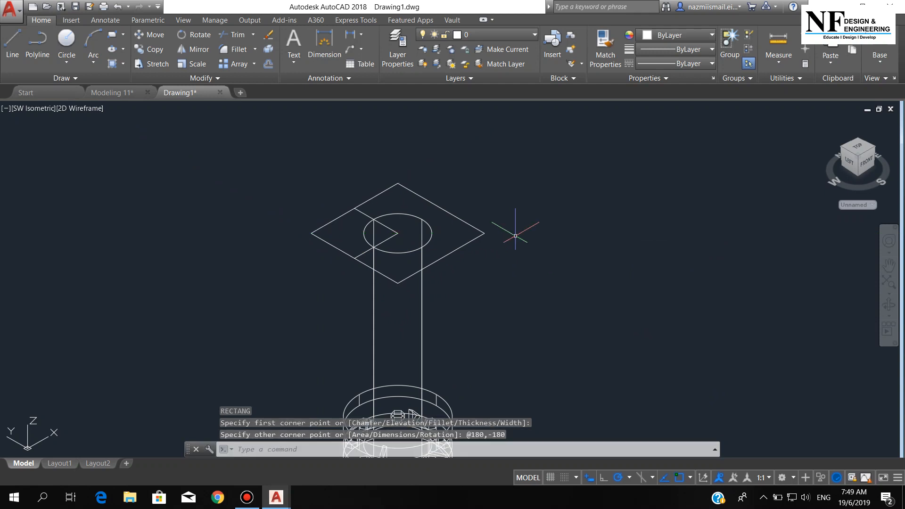
Delete the two construction lines inside the square on top of the cylinder.
scroll(372, 250, "up", 4)
left_click(398, 233)
left_click(385, 206)
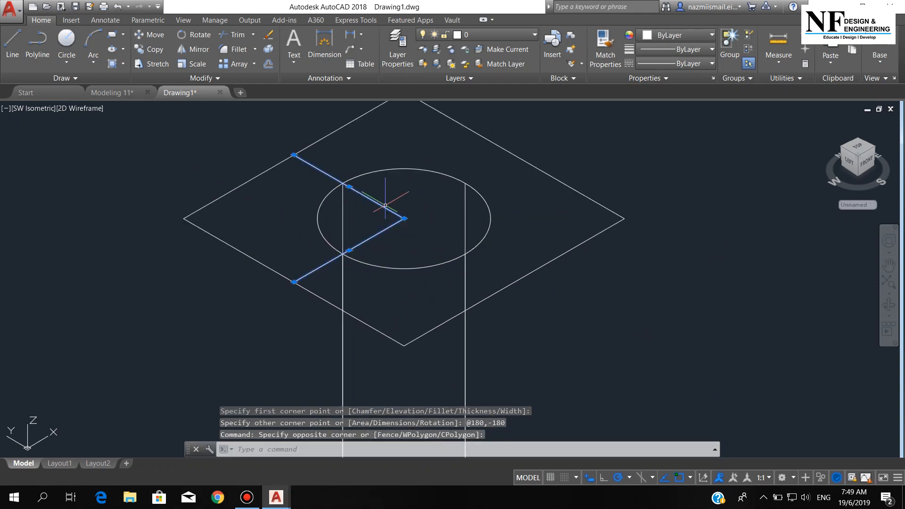
key("Delete")
Extrude the square upward by 180 to form a cube on top of the cylinder.
scroll(444, 274, "down", 4)
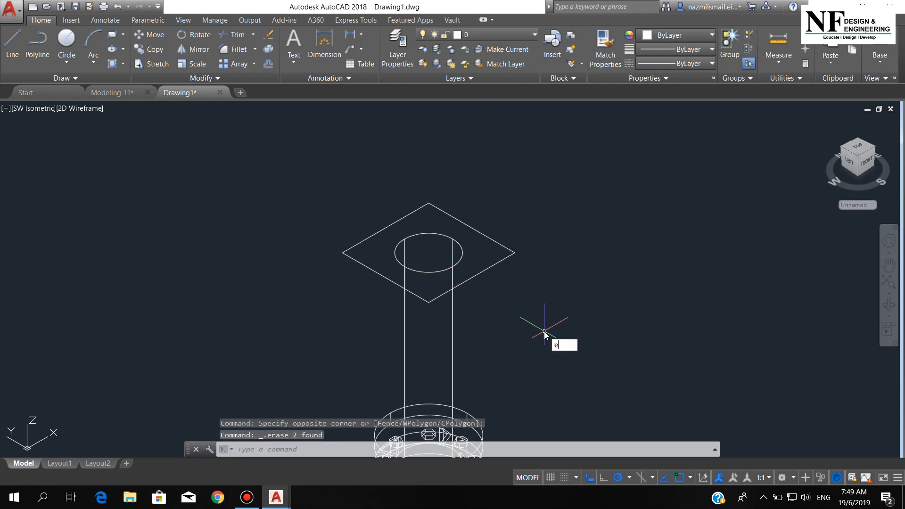
type("ext")
key("Return")
left_click(506, 258)
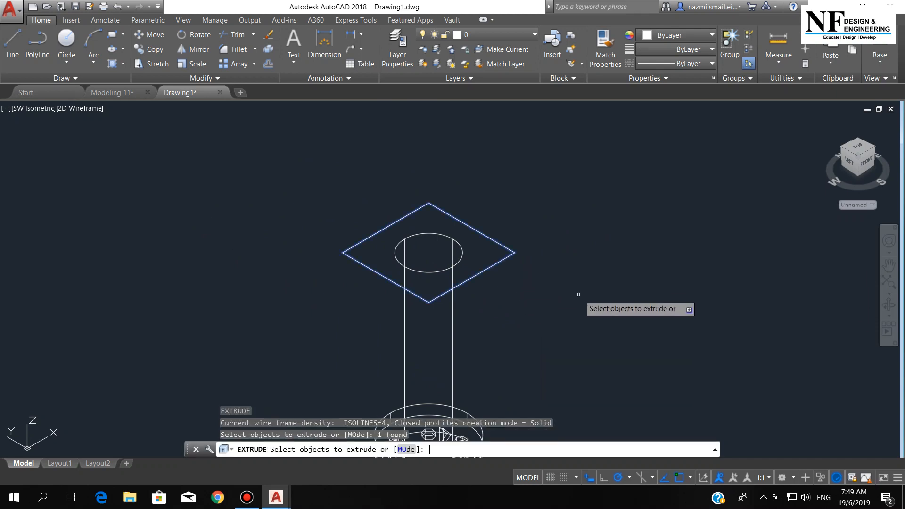
key("Return")
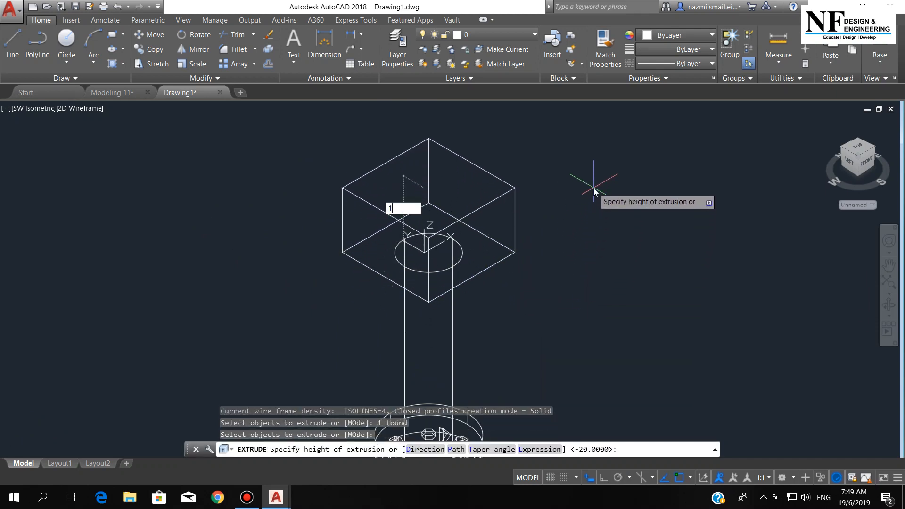
key("Return")
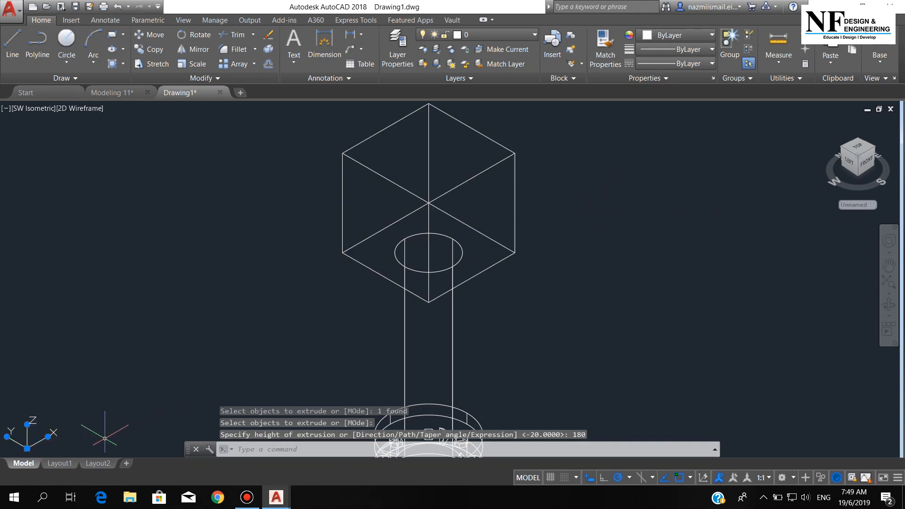
Move the UCS origin to the centre of the cube's left side face and align its axes to that face.
middle_click_drag(174, 377, 193, 383, "shift")
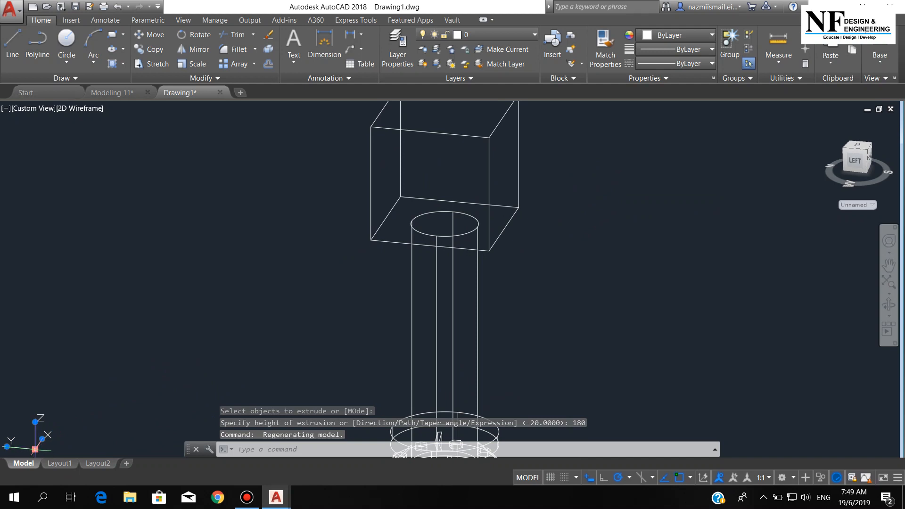
left_click(35, 449)
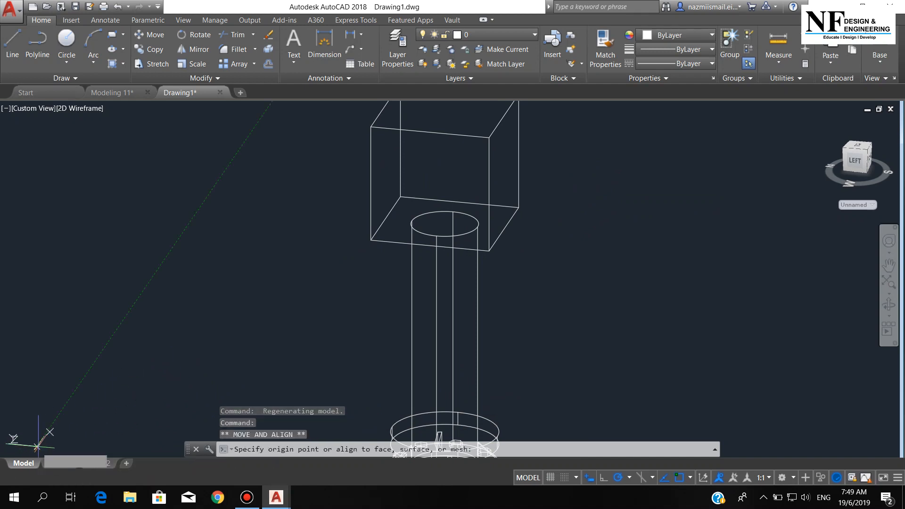
scroll(499, 170, "up", 2)
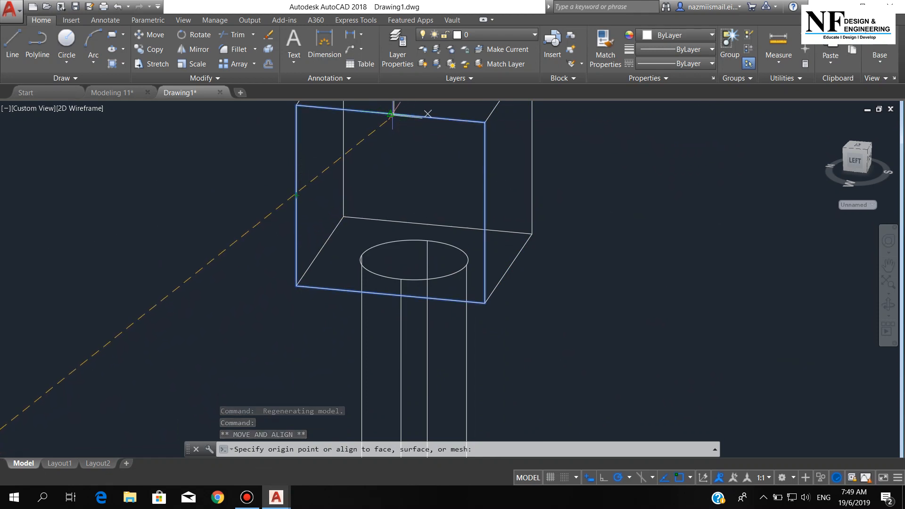
left_click(385, 198)
key("Escape")
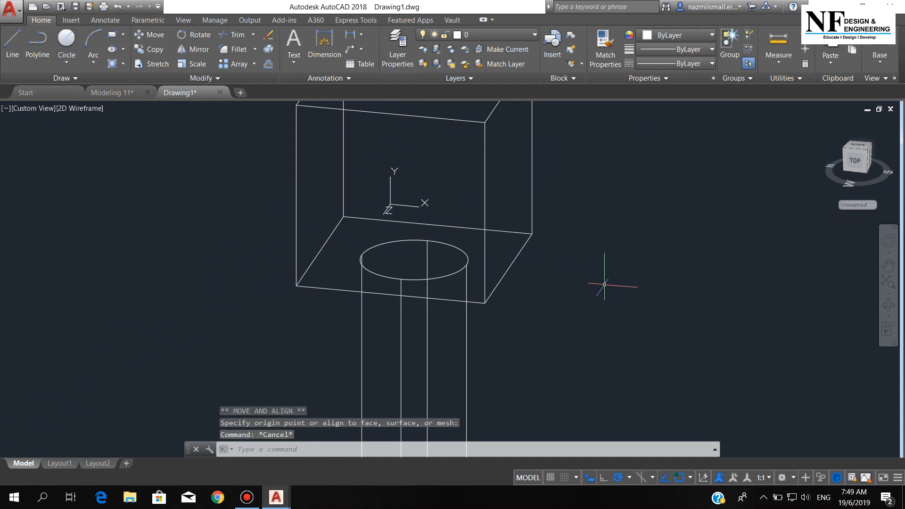
Draw a circle of radius 80 centred at 0,0 on the cube's side face.
key("Return")
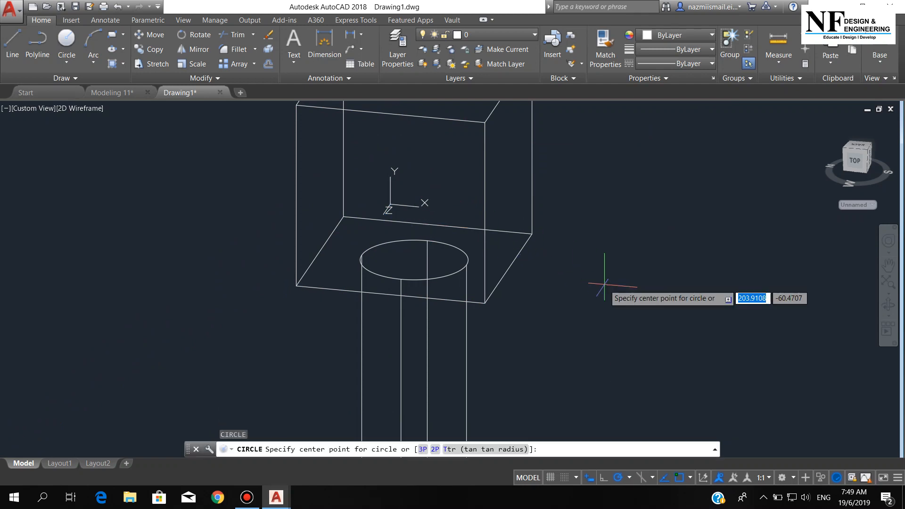
type("0,0")
key("Return")
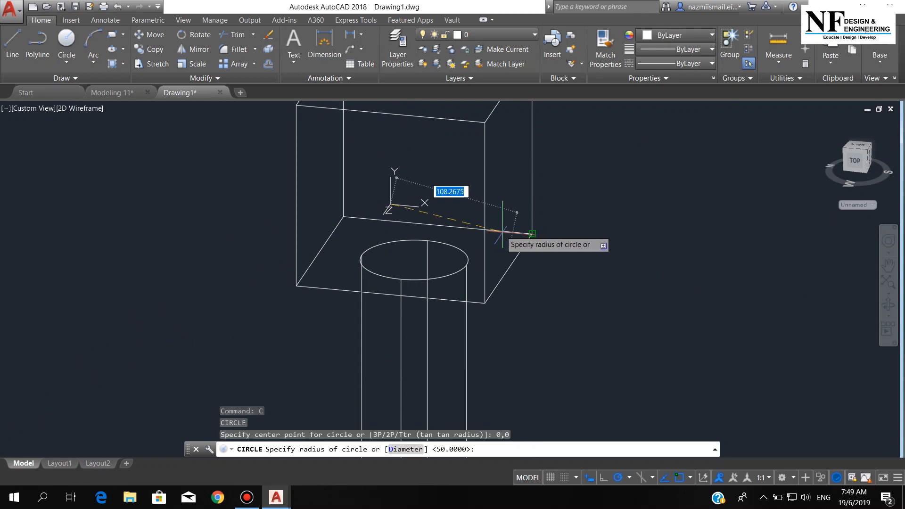
type("8")
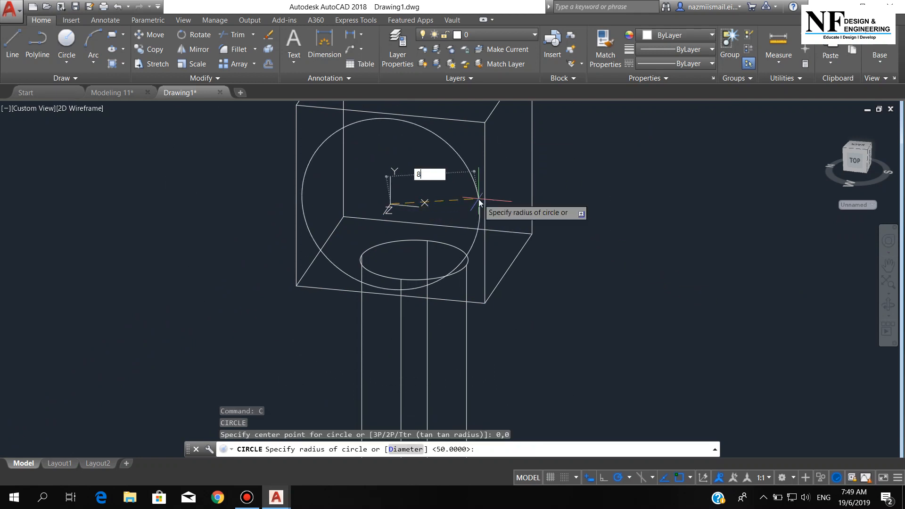
type("0")
key("Return")
Extrude the 80-radius circle outward from the cube's side face by 30.
scroll(401, 275, "down", 3)
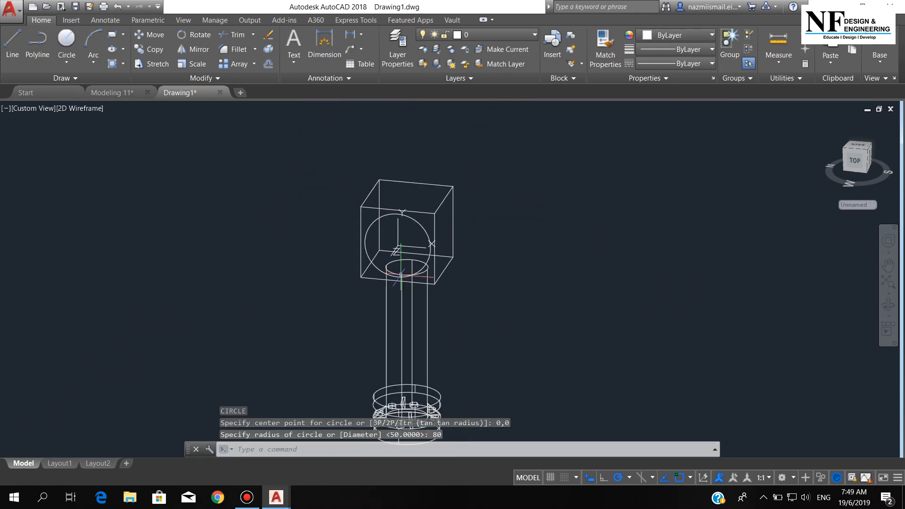
key("Return")
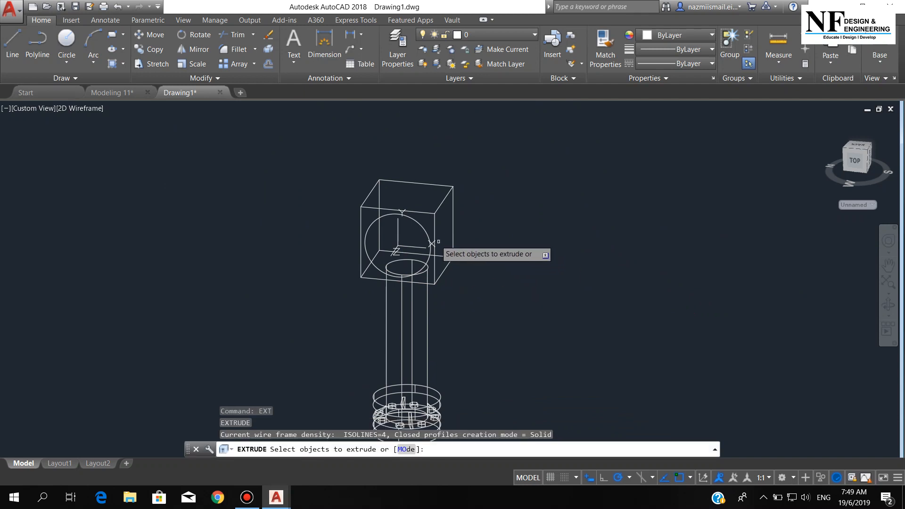
left_click(429, 231)
key("Return")
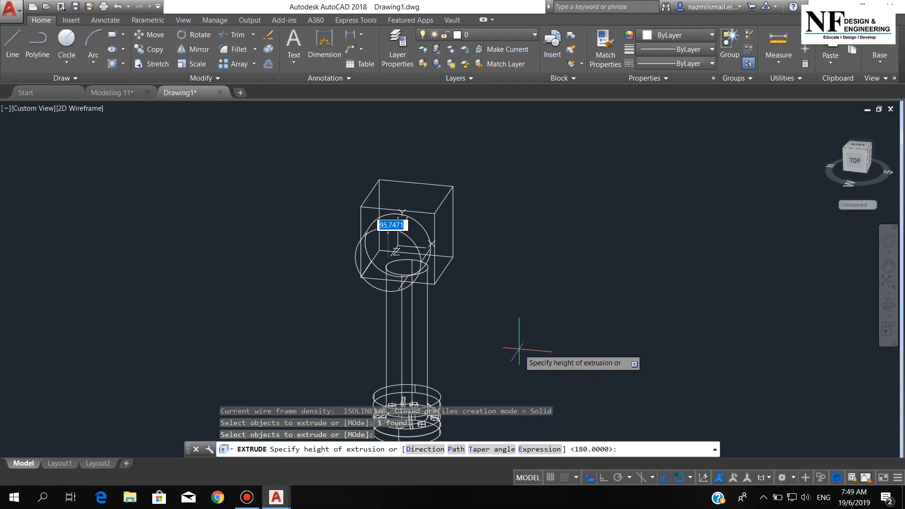
key("Return")
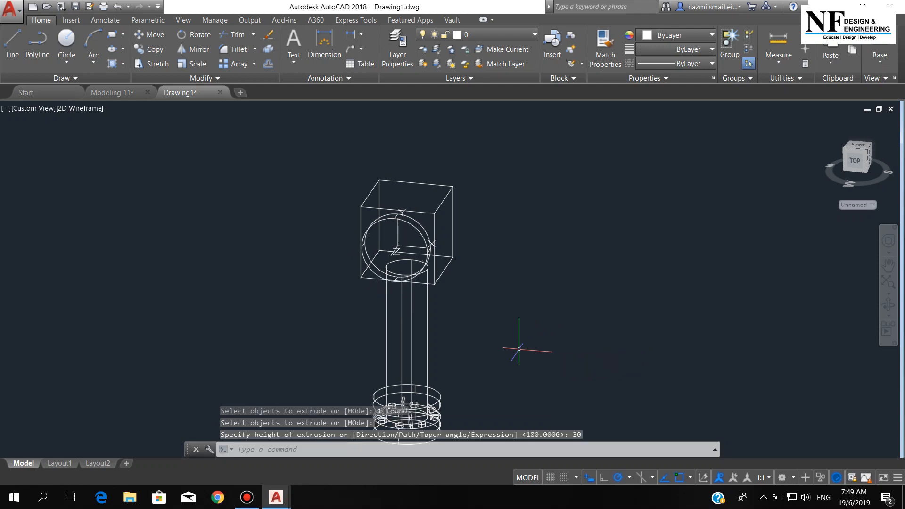
Draw a circle of radius 70 centred on the outer face of the round boss on the cube's side.
type("c")
key("Return")
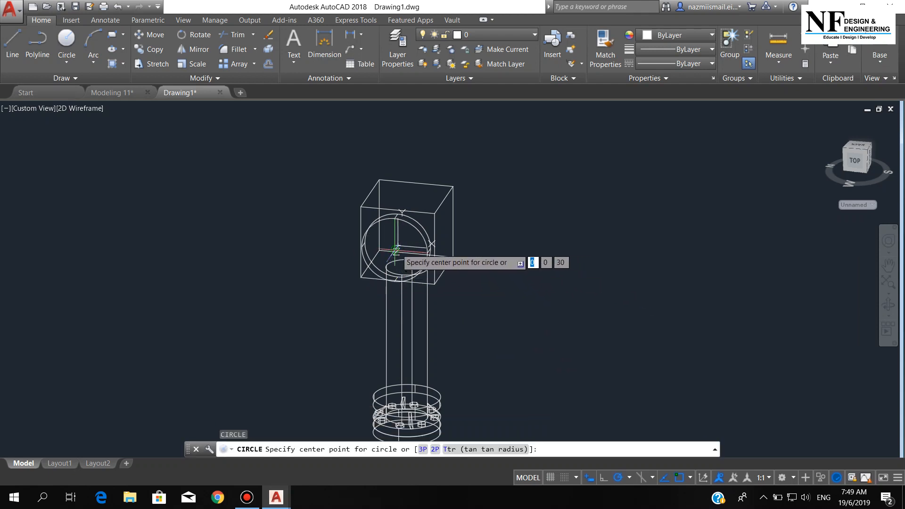
left_click(395, 249)
type("70")
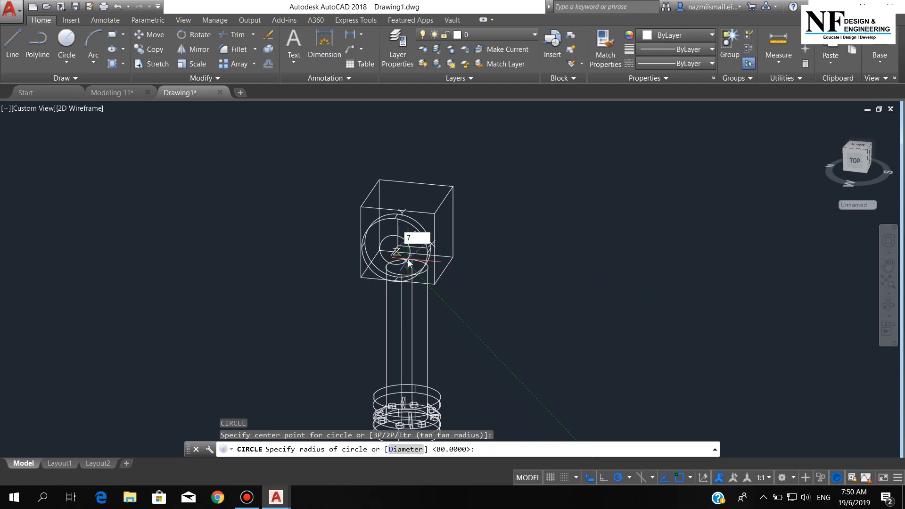
key("Return")
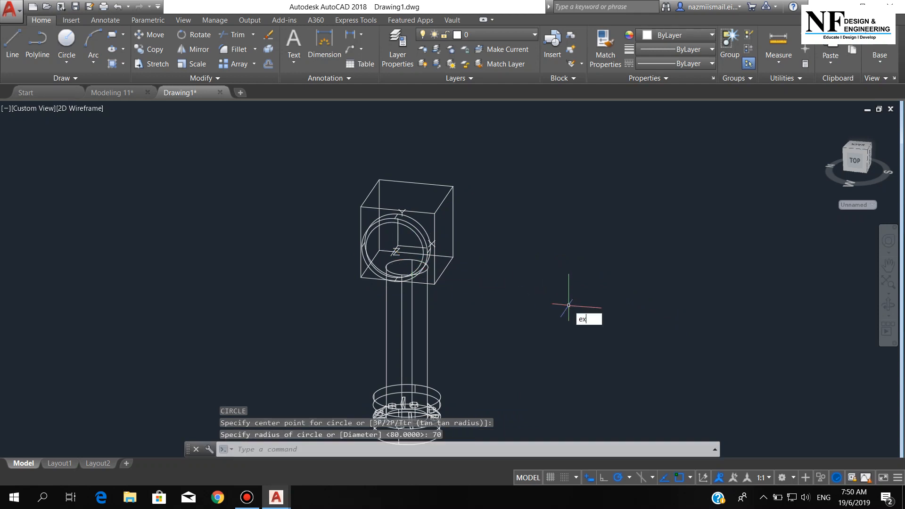
Extrude the 70-radius circle outward from the side boss's outer face by 30.
type("ext")
key("Return")
left_click(365, 238)
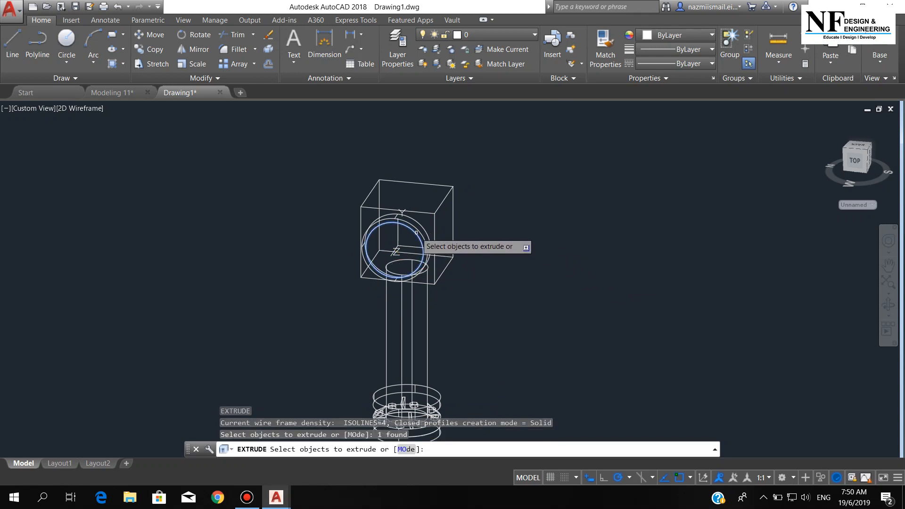
key("Return")
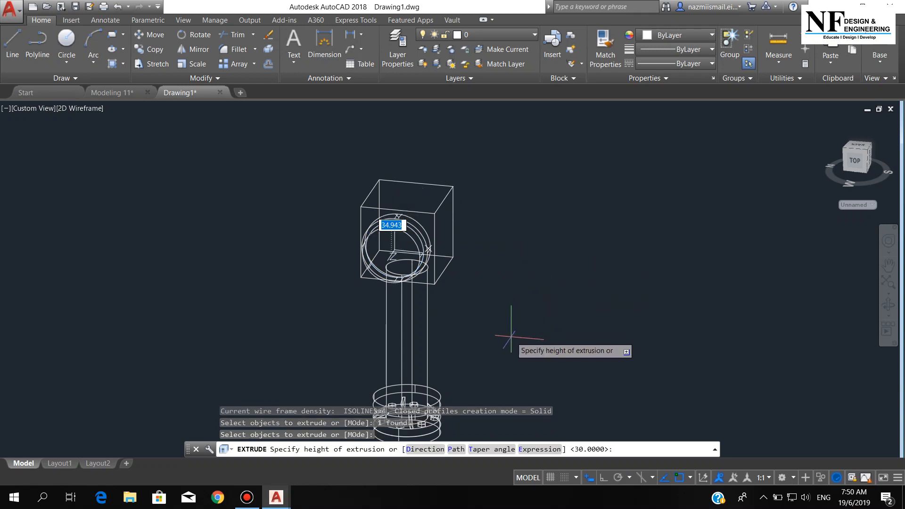
type("30")
key("Return")
Draw a circle of radius 40 centred on the outer face of the 70-radius disc.
scroll(506, 290, "up", 2)
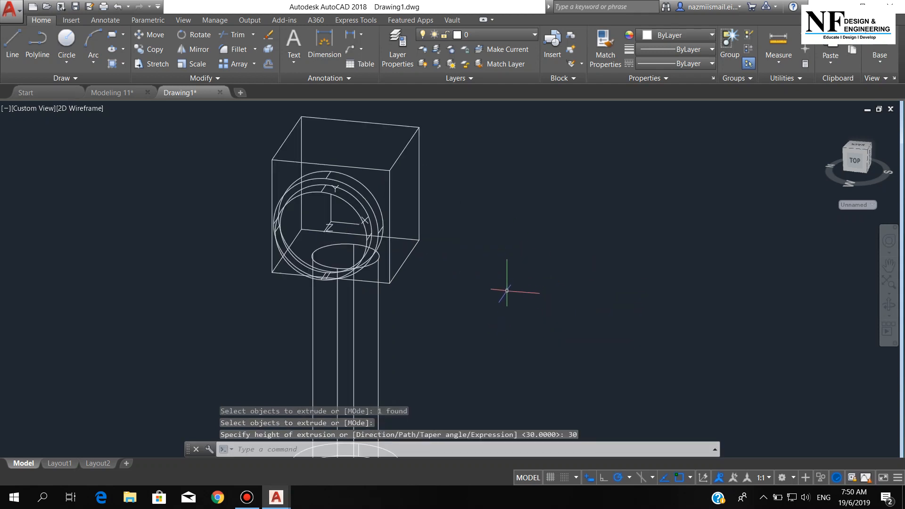
type("c")
key("Return")
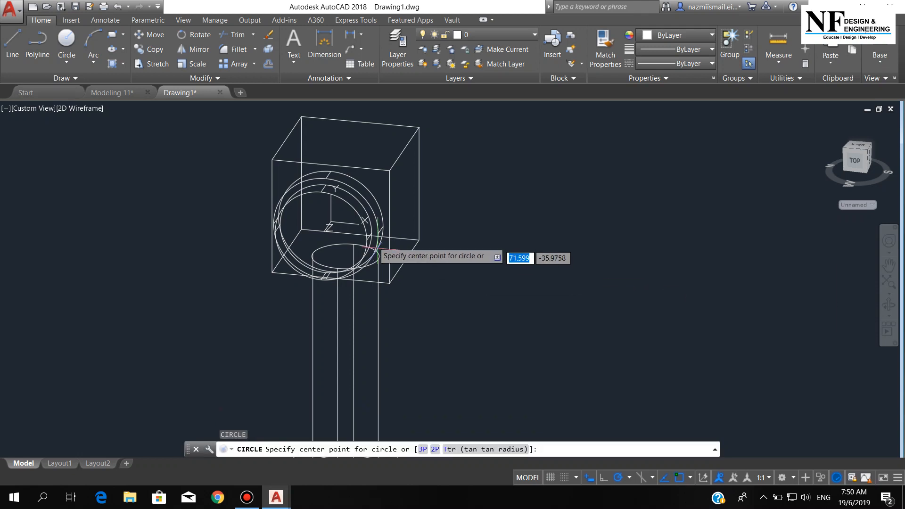
left_click(332, 242)
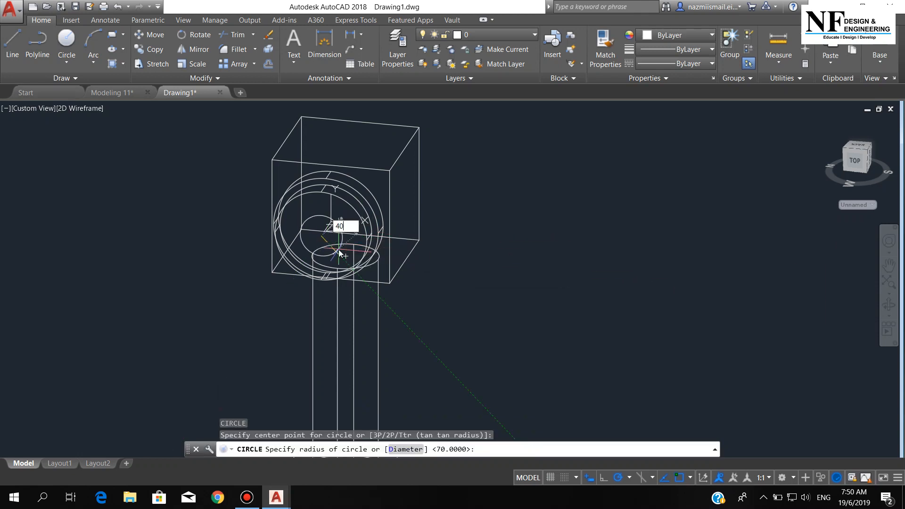
key("Return")
Extrude the 40-radius circle outward from the 70-radius disc by 70.
type("ext")
key("Return")
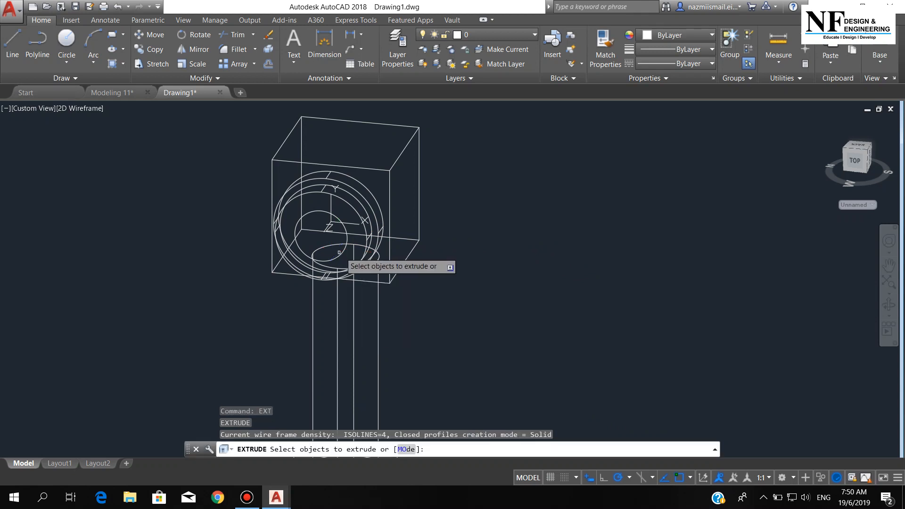
left_click(347, 248)
key("Return")
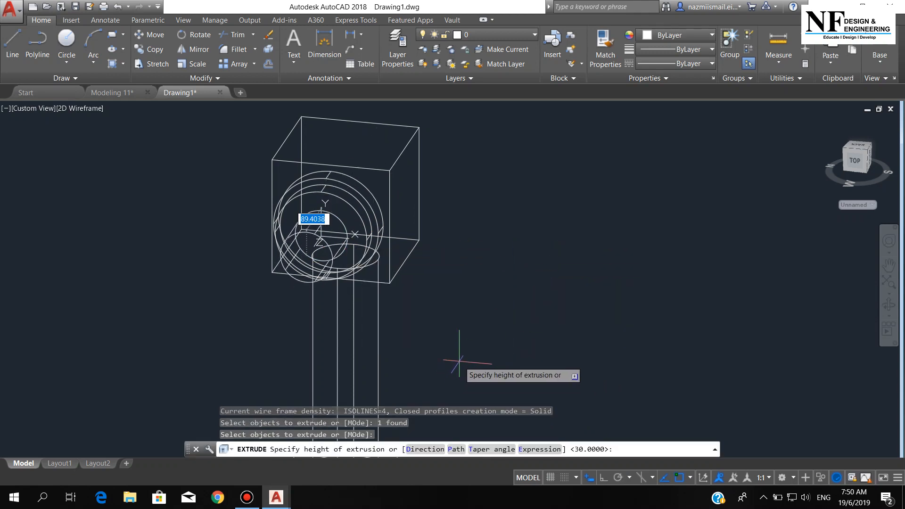
key("Return")
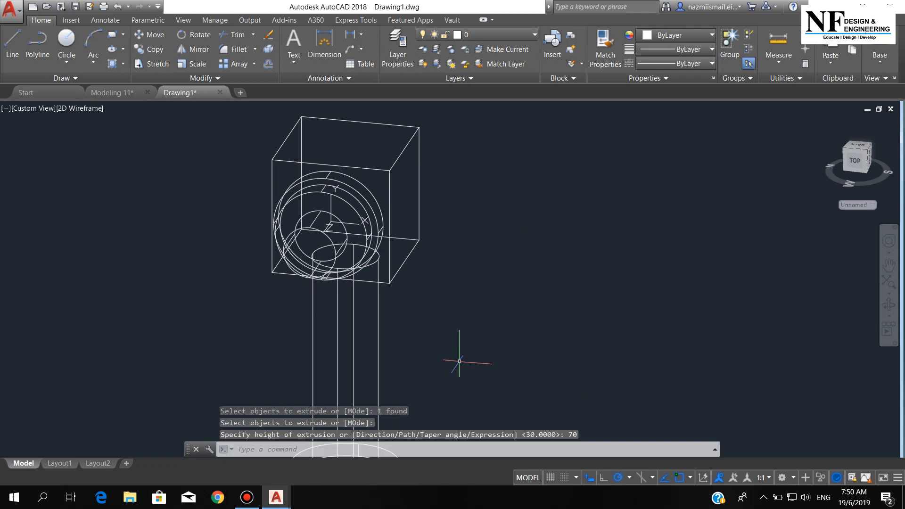
Draw a circle of radius 60 centred on the outer end face of the 40-radius cylinder.
middle_click_drag(567, 301, 519, 320, "shift")
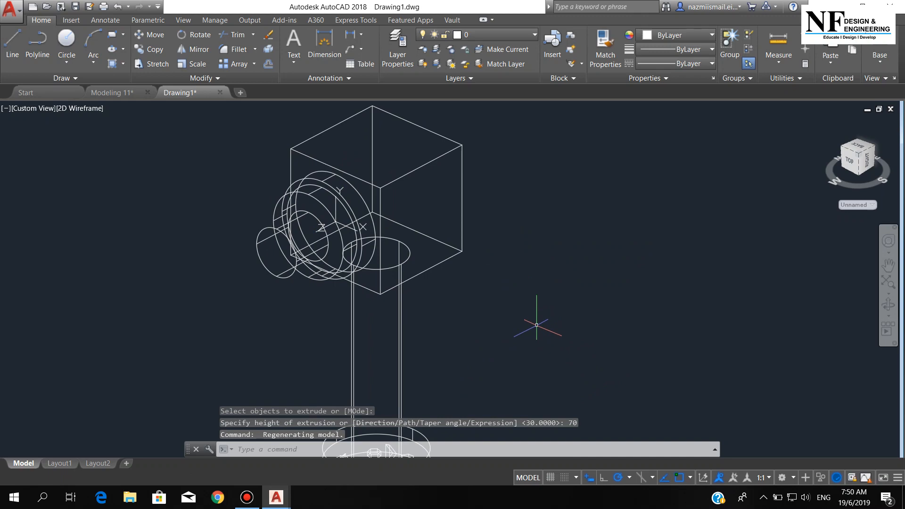
middle_click_drag(548, 339, 514, 350, "shift")
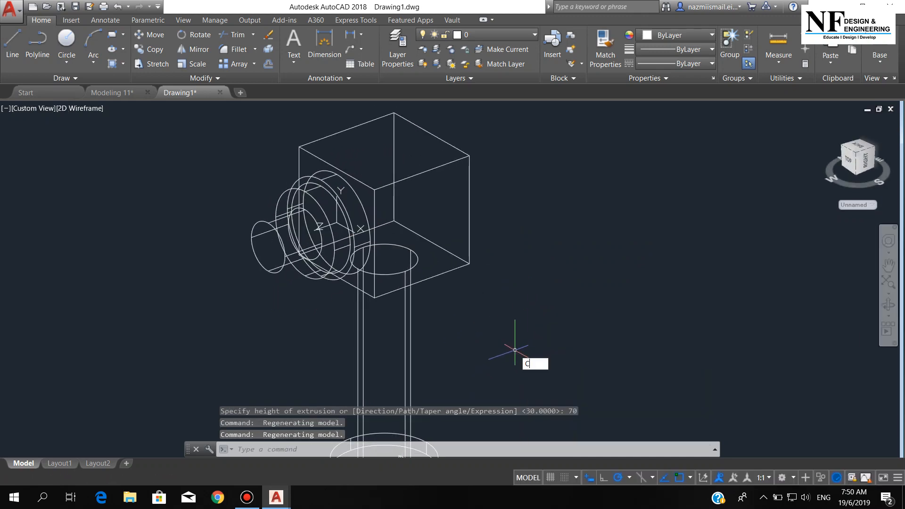
key("Return")
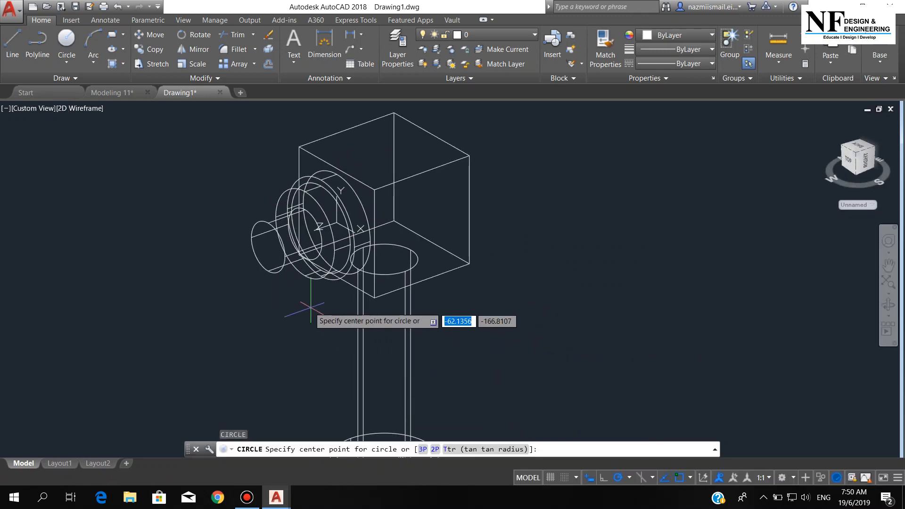
left_click(268, 246)
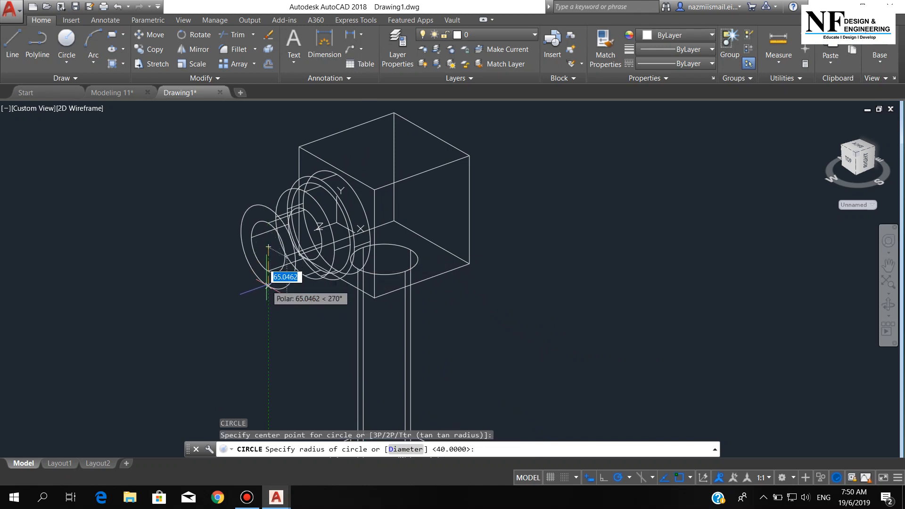
type("60")
key("Return")
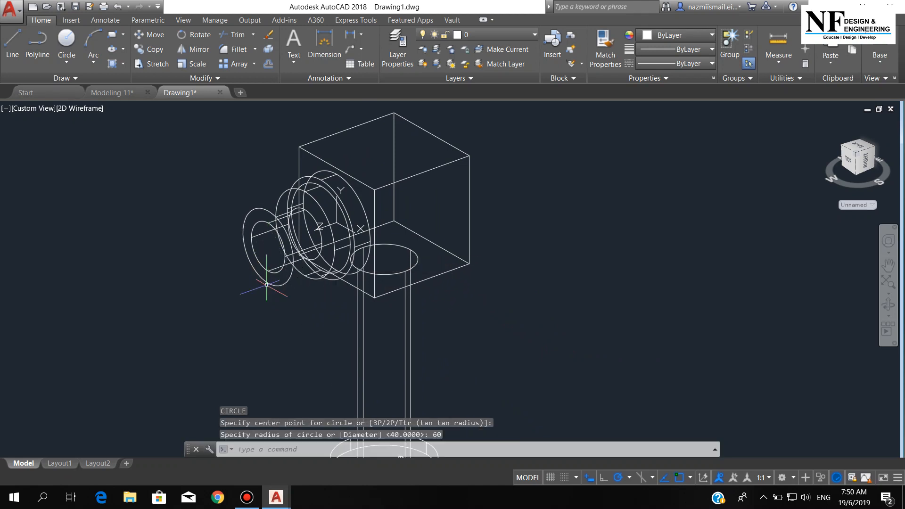
Extrude the 60-radius circle outward by 30 to form an end disc.
key("Return")
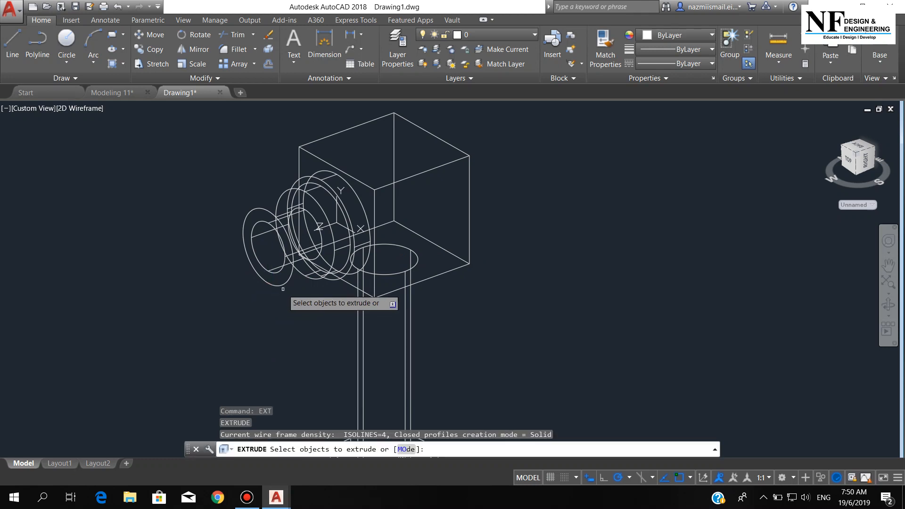
left_click(278, 282)
key("Return")
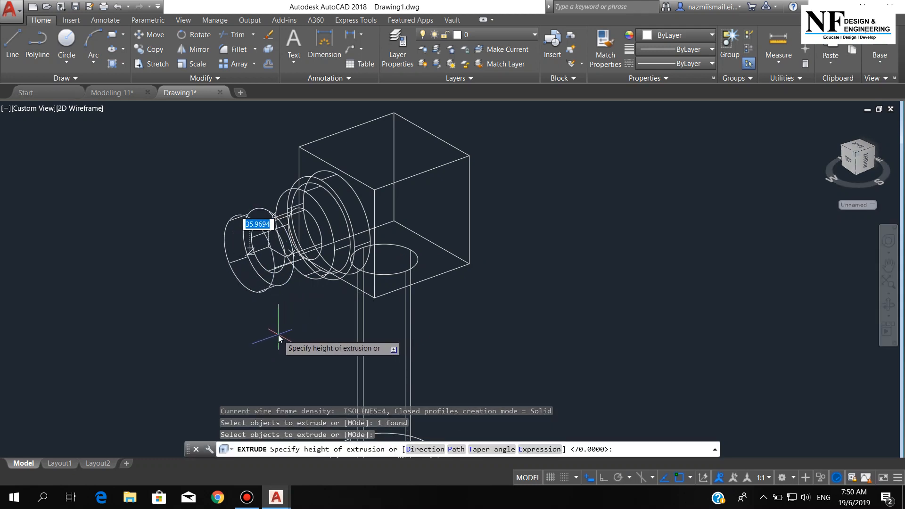
key("Return")
Draw a circle of radius 30 centred on the outer face of the 60-radius end disc.
key("Return")
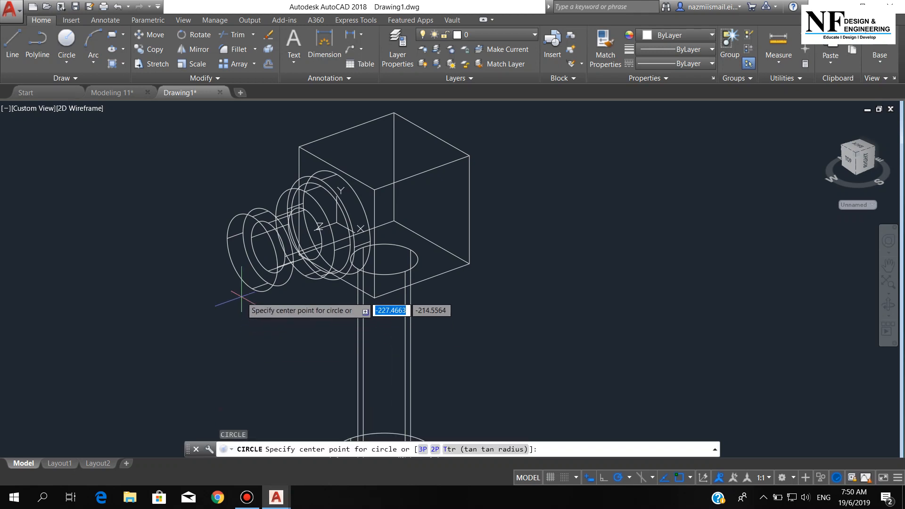
left_click(254, 252)
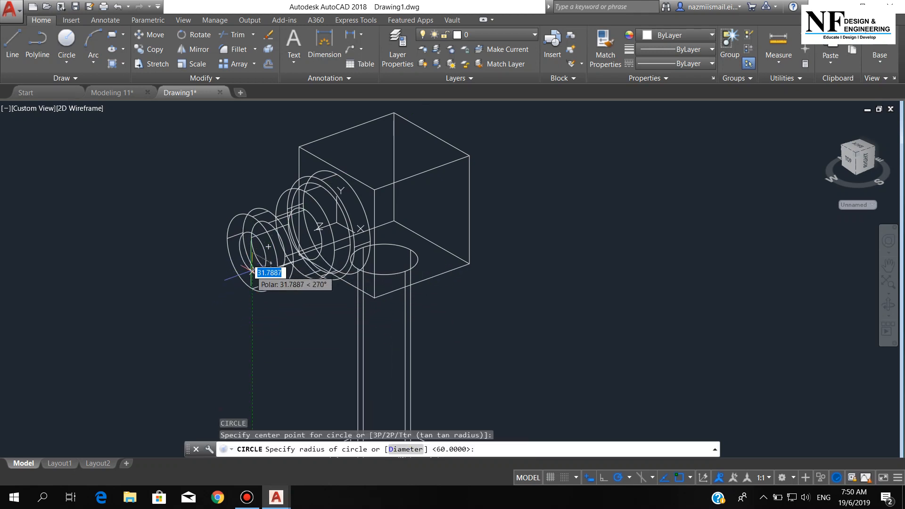
type("30")
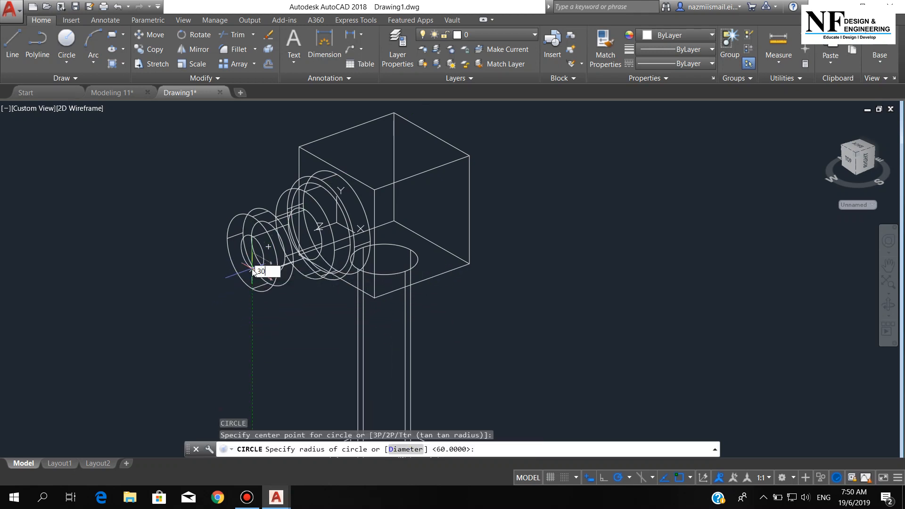
key("Return")
Extrude the 30-radius circle outward from the end disc by 20.
type("e")
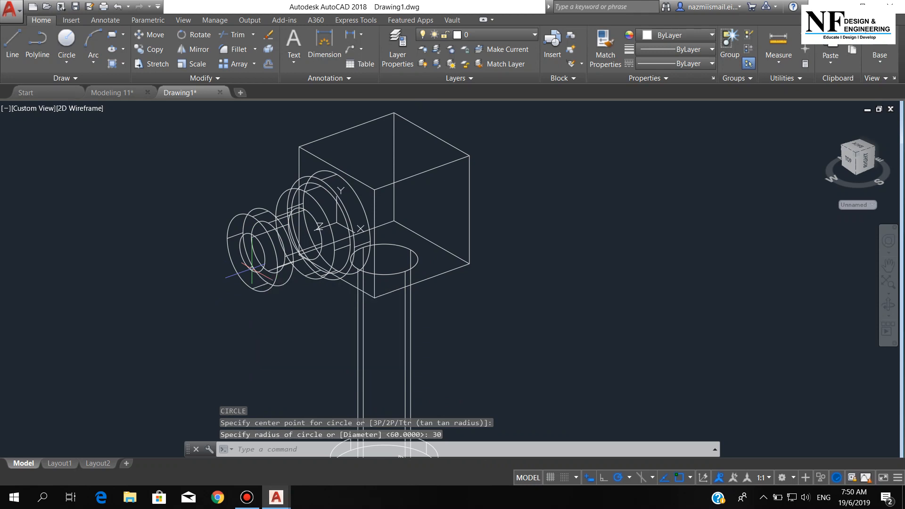
type("ext")
key("Return")
left_click(261, 273)
key("Return")
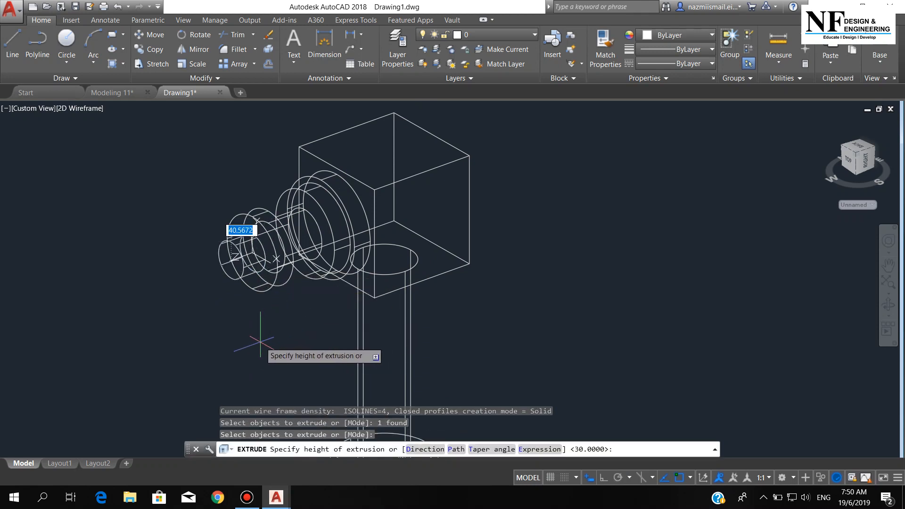
type("20")
key("Return")
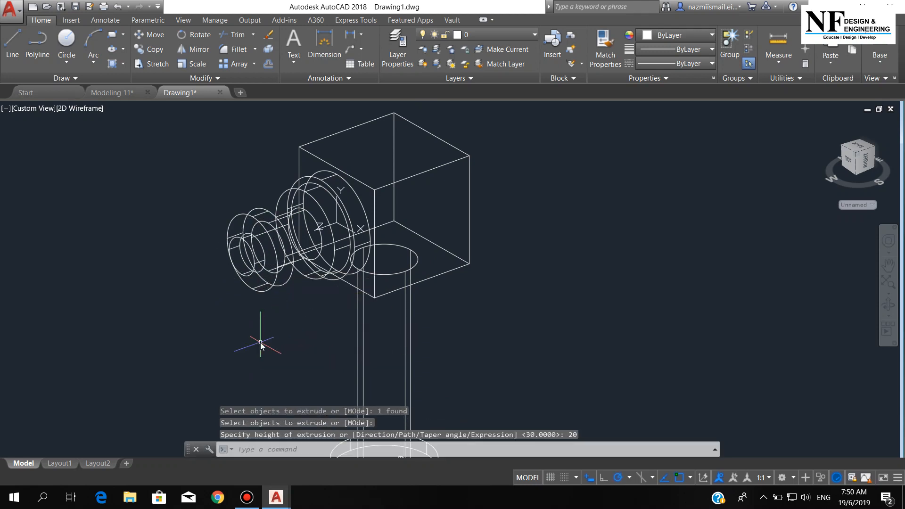
Draw a line about 98 long straight up from the midpoint between the two face centres of the 60-radius end disc.
type("l")
key("Return")
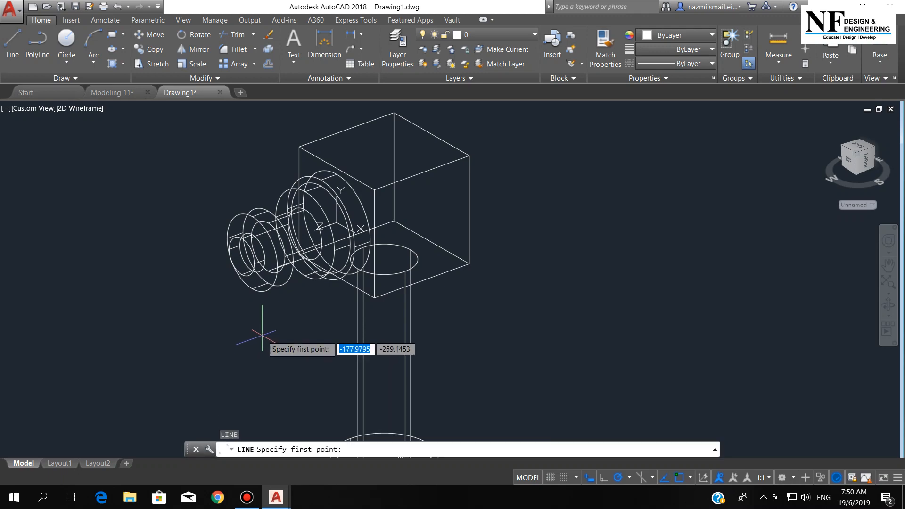
right_click(262, 335, "shift")
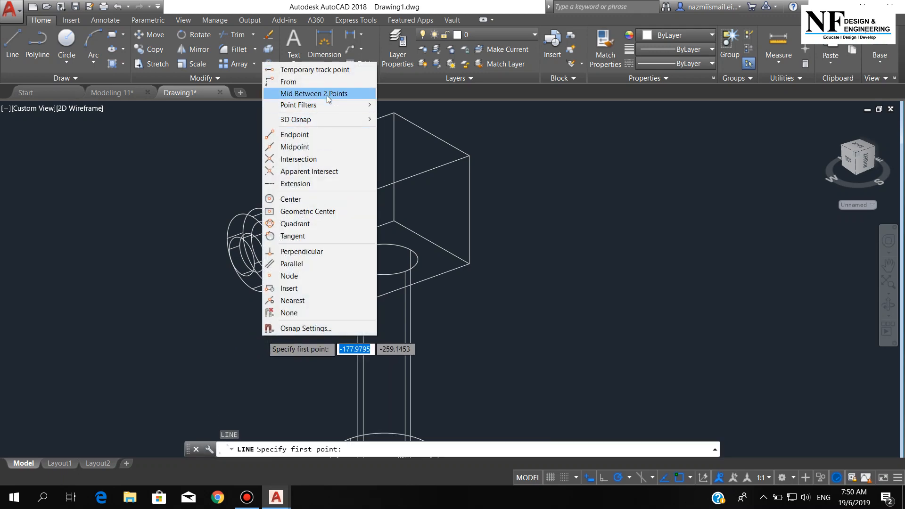
left_click(313, 94)
scroll(264, 226, "up", 3)
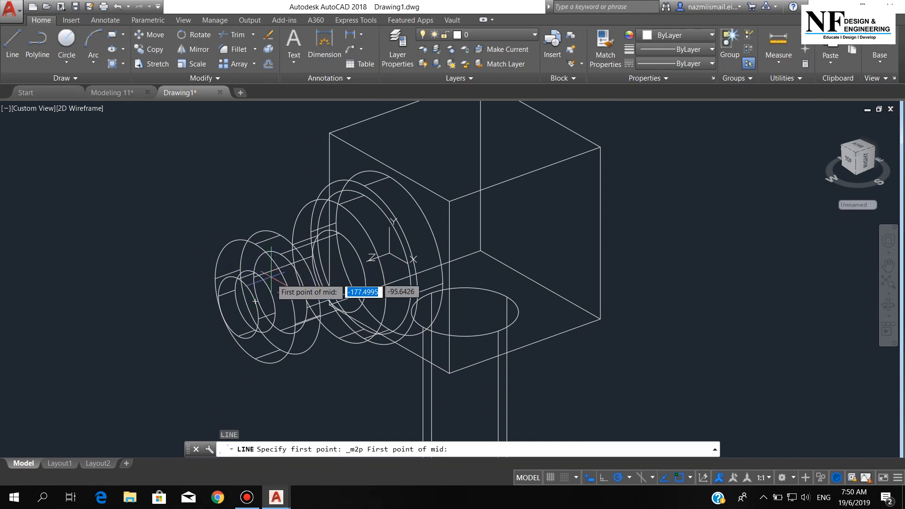
left_click(255, 300)
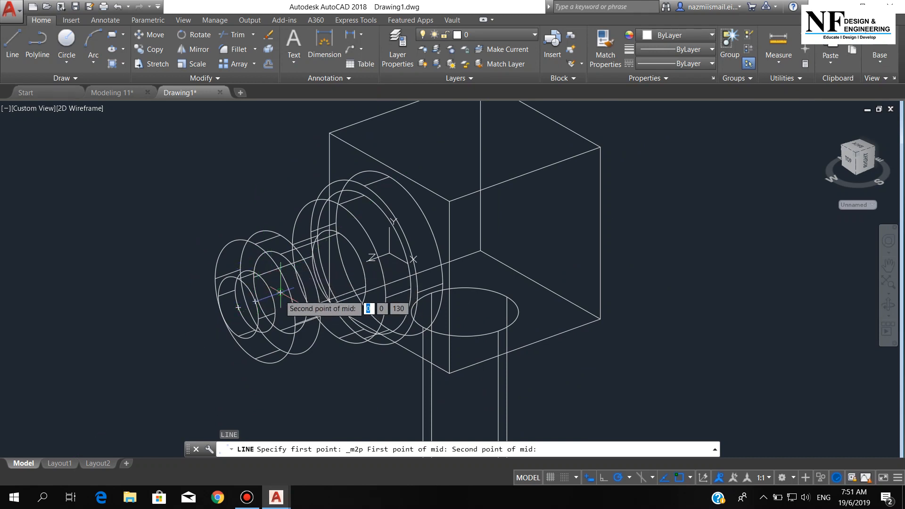
left_click(280, 292)
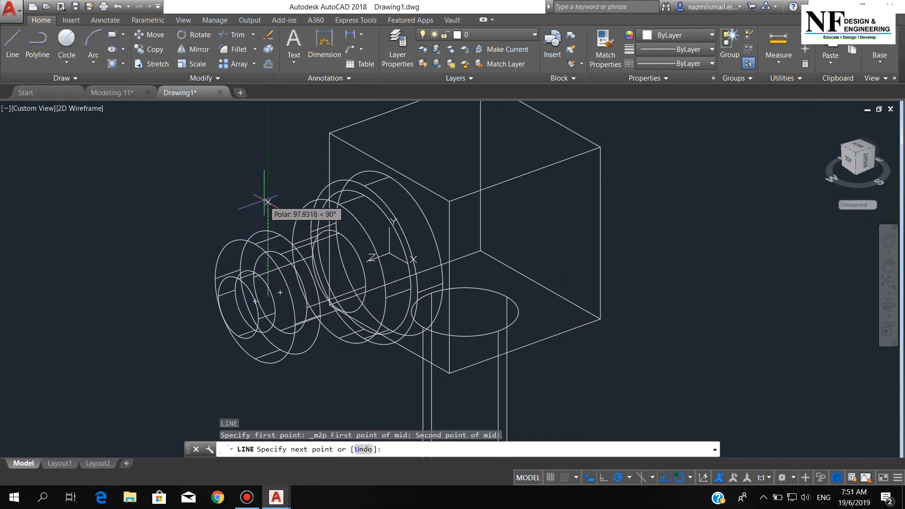
left_click(268, 205)
key("Escape")
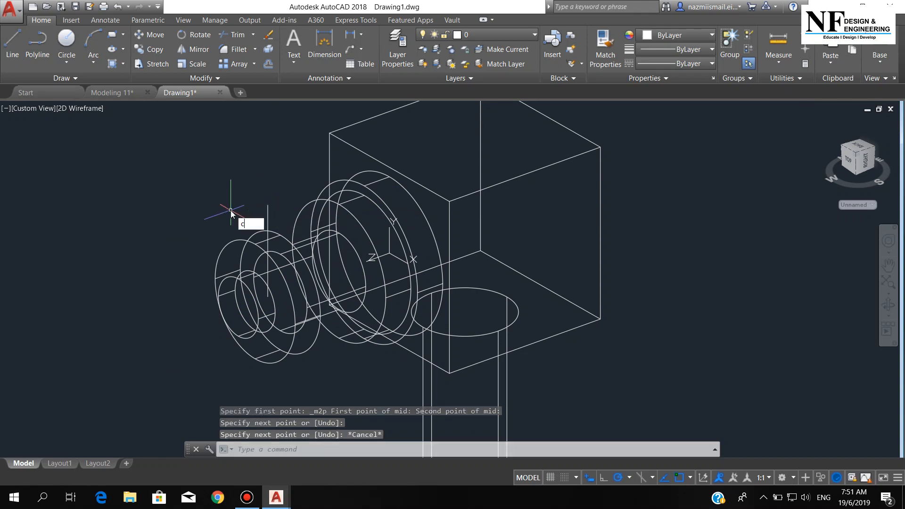
Draw a circle of radius 25 in the empty space beside the vertical line.
key("Return")
left_click(181, 211)
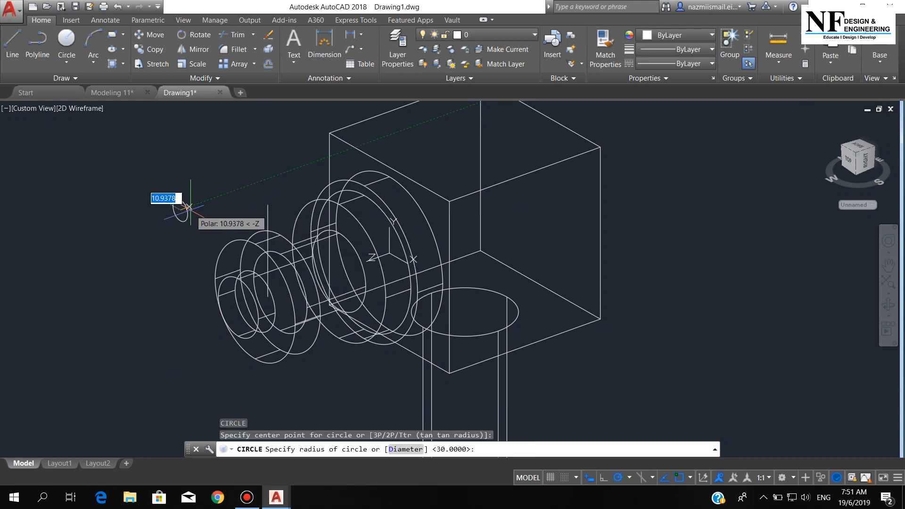
type("25")
key("Return")
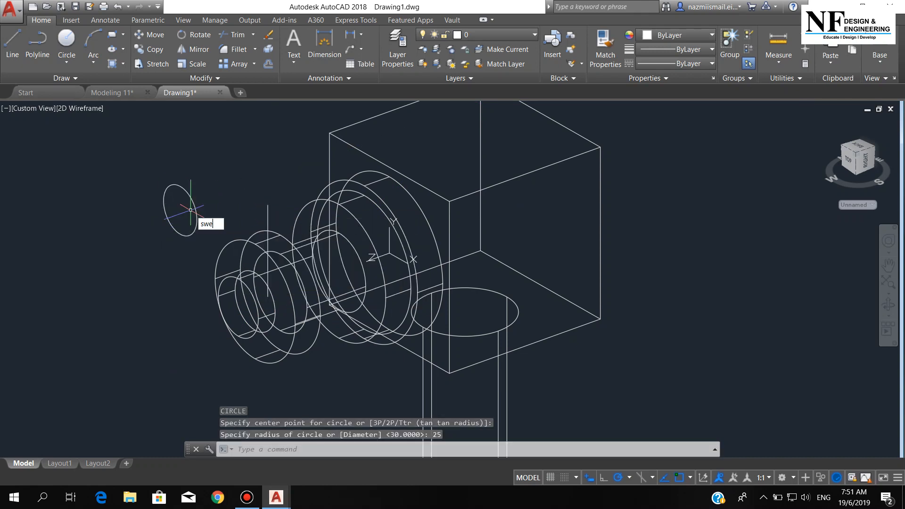
Sweep the 25-radius circle along the vertical line to form an upright cylinder through the end disc.
type("SWEEP")
key("Return")
left_click(196, 210)
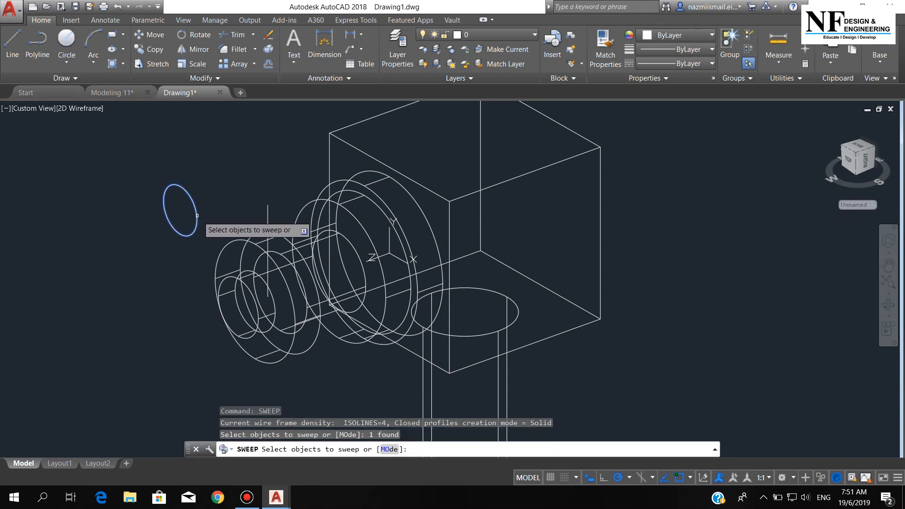
key("Return")
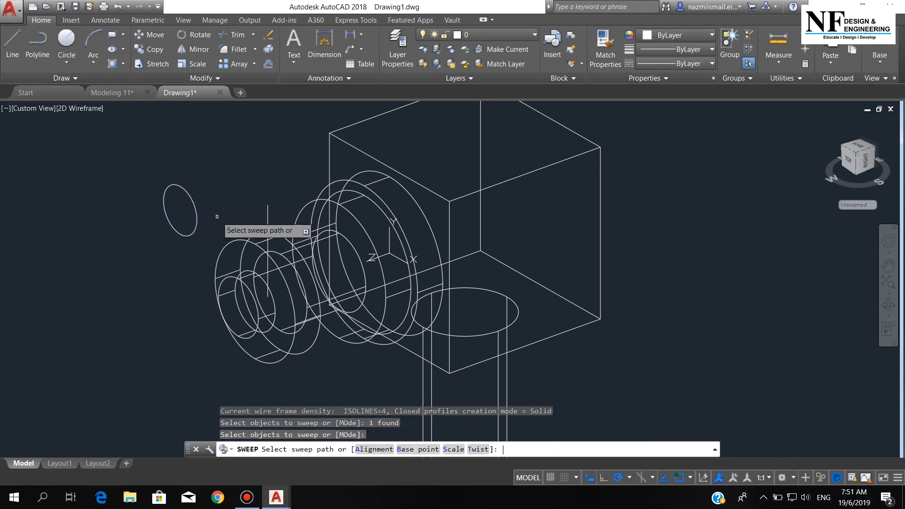
left_click(268, 216)
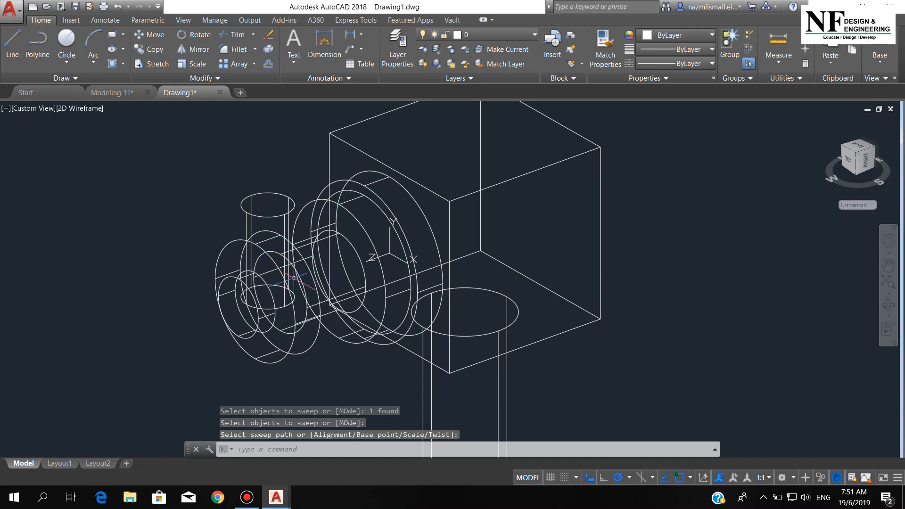
Stretch the upright cylinder's radius inward until it is as wide as the end disc is thick.
middle_click_drag(435, 304, 334, 259, "shift")
left_click(285, 201)
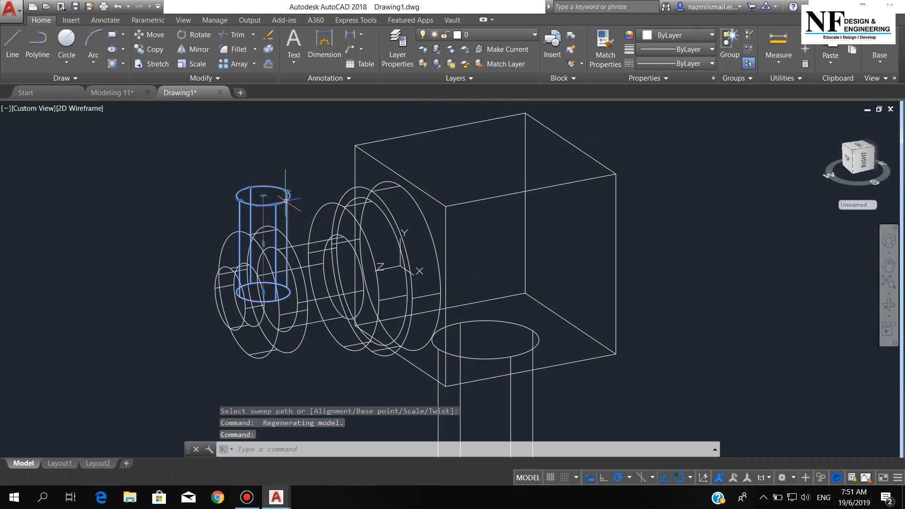
scroll(266, 304, "up", 2)
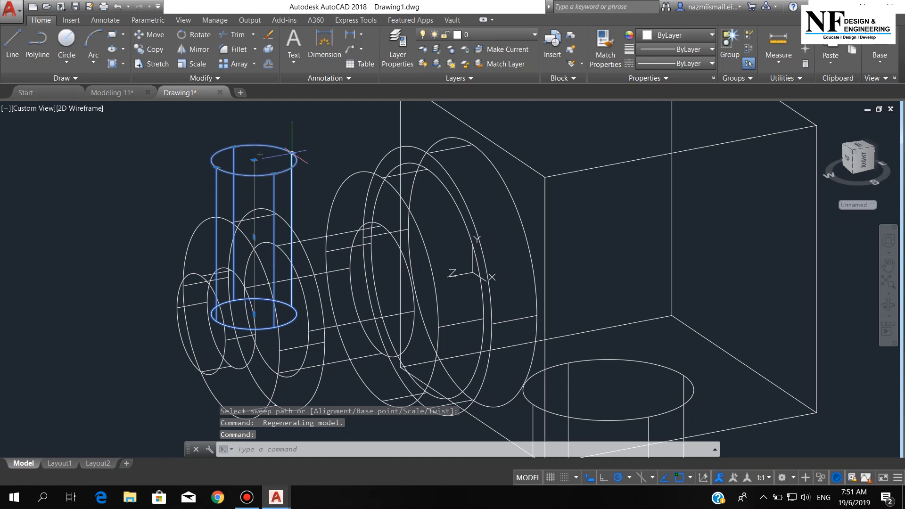
left_click(216, 166)
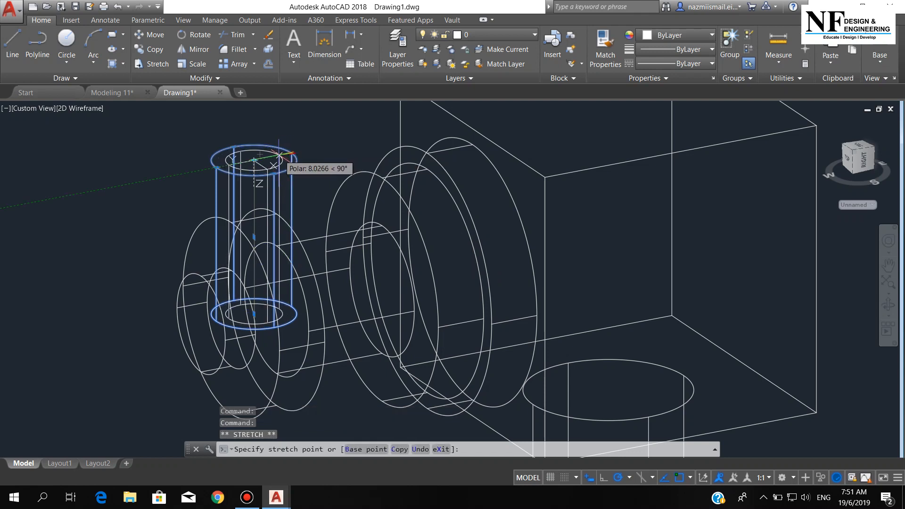
left_click(276, 156)
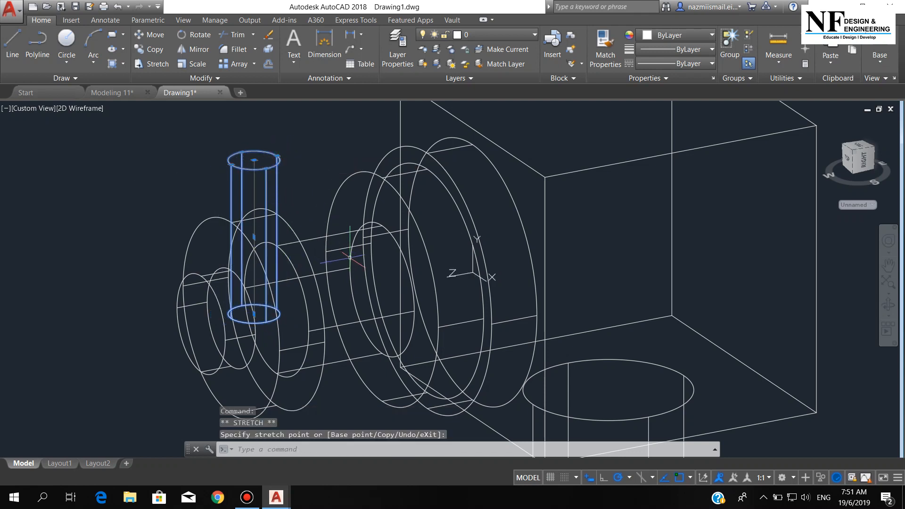
middle_click_drag(349, 257, 312, 296, "shift")
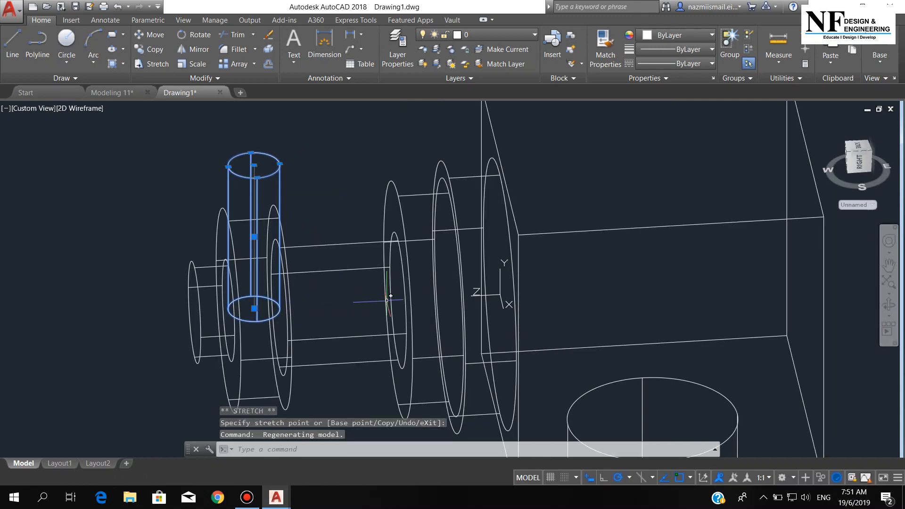
middle_click_drag(391, 296, 366, 305, "shift")
key("Escape")
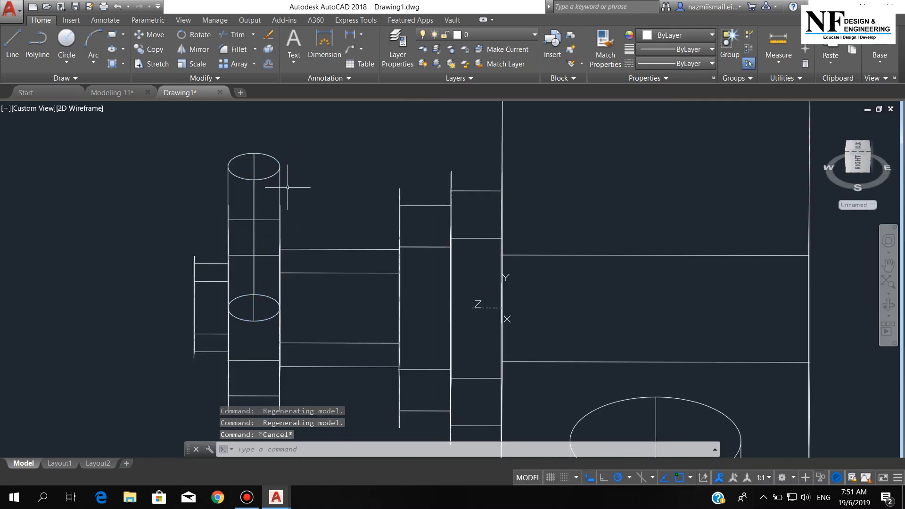
Shrink the upright cylinder's radius so that it is narrower than the end disc's thickness.
left_click(279, 173)
left_click(280, 167)
left_click(272, 166)
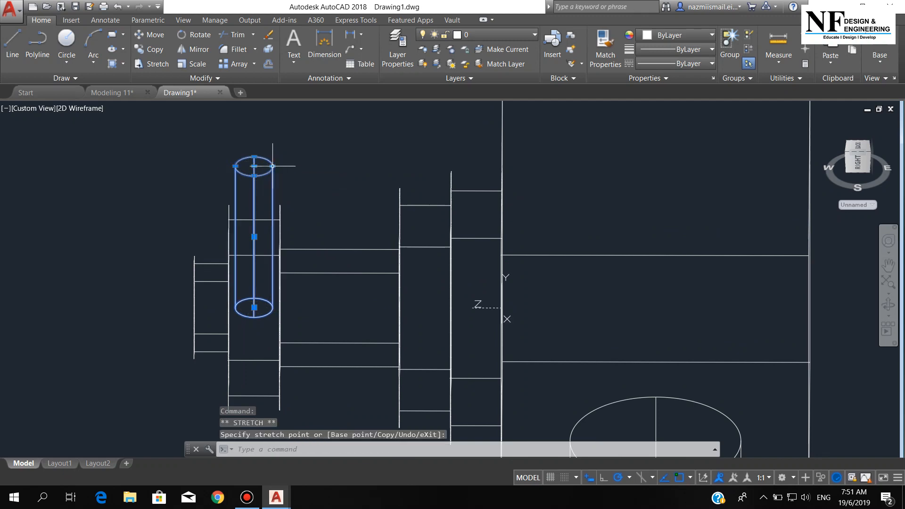
key("Escape")
Mirror the upright cylinder downward about the side shaft's horizontal centre line, keeping the original.
scroll(328, 217, "down", 2)
middle_click_drag(352, 297, 297, 221, "shift")
type("i")
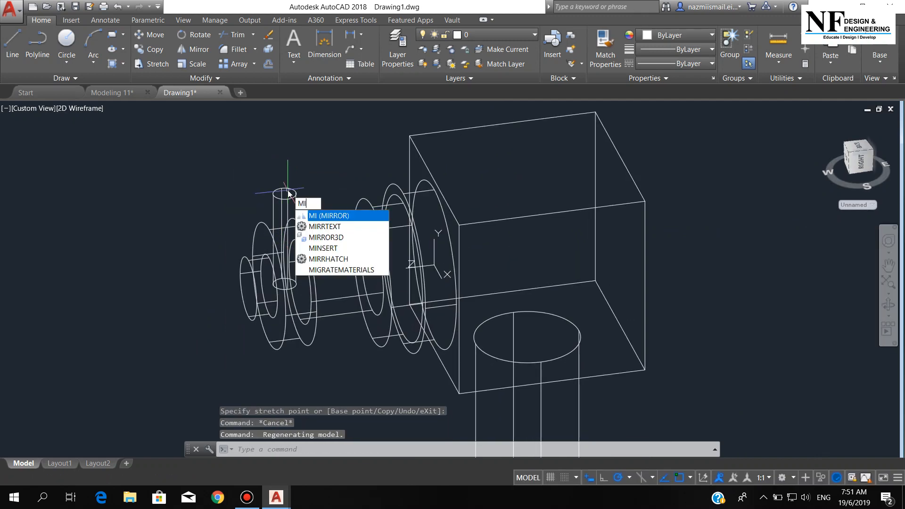
key("Return")
left_click(293, 203)
key("Return")
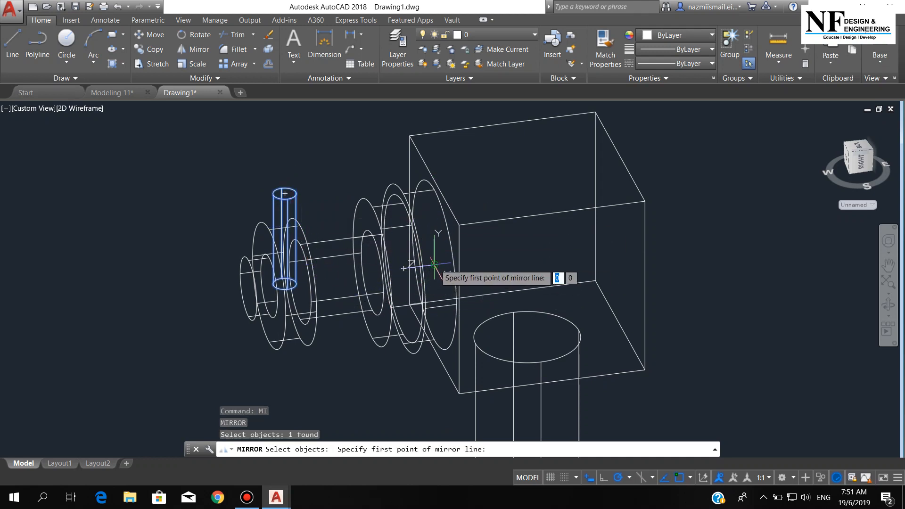
left_click(434, 264)
left_click(443, 281)
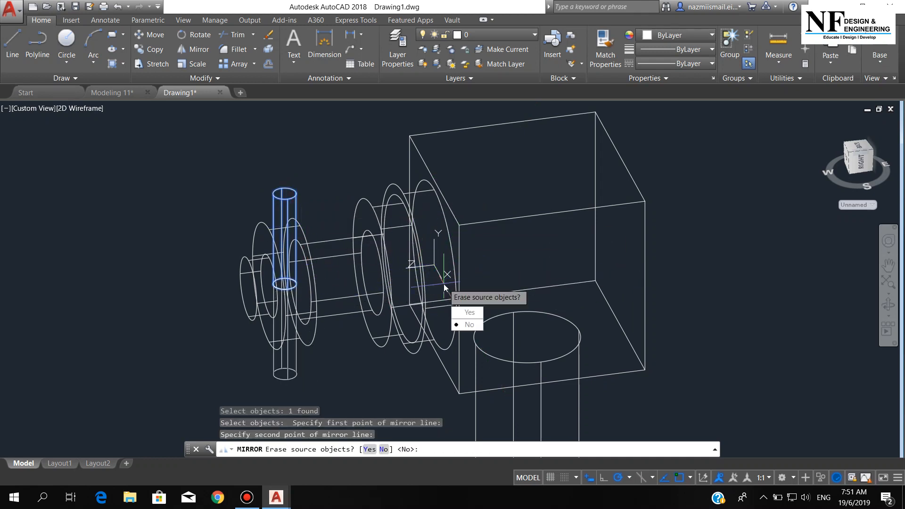
key("Return")
Relocate the UCS to the cube's top face with the Z axis pointing up.
scroll(415, 301, "down", 2)
type("m")
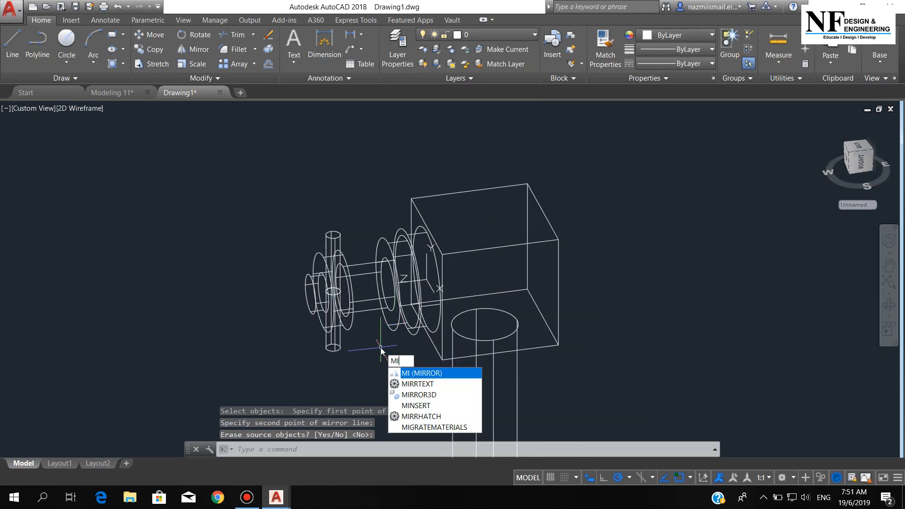
key("Escape")
scroll(471, 306, "up", 4)
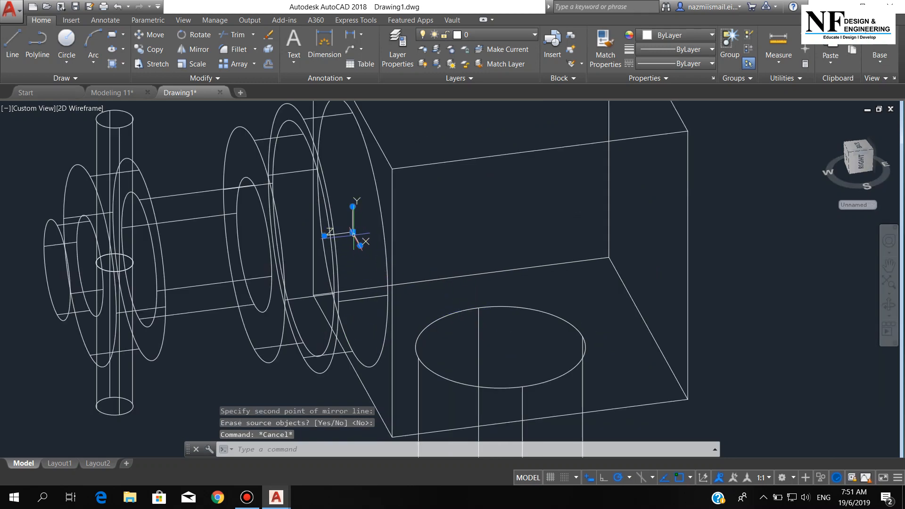
left_click(353, 233)
scroll(359, 317, "down", 2)
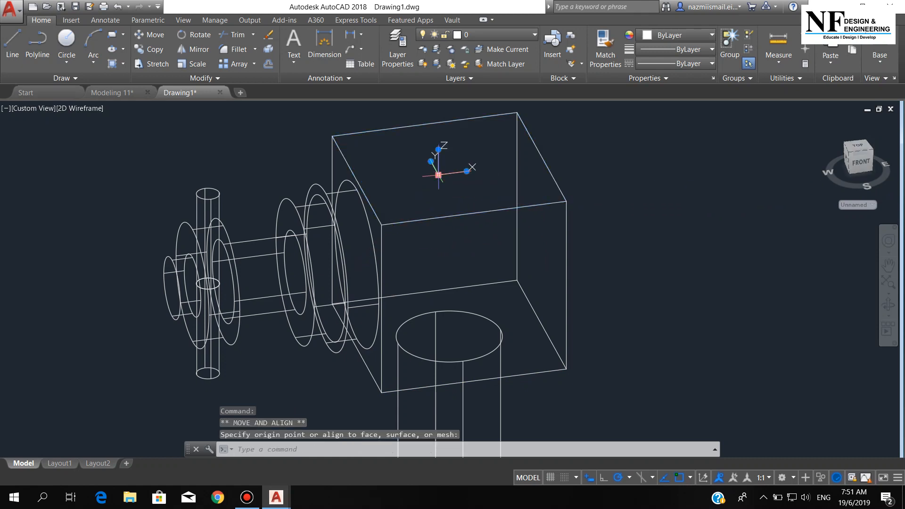
key("Escape")
Mirror the whole stepped side shaft with its handle to the cube's opposite side about the top face's midline, keeping the original.
key("Return")
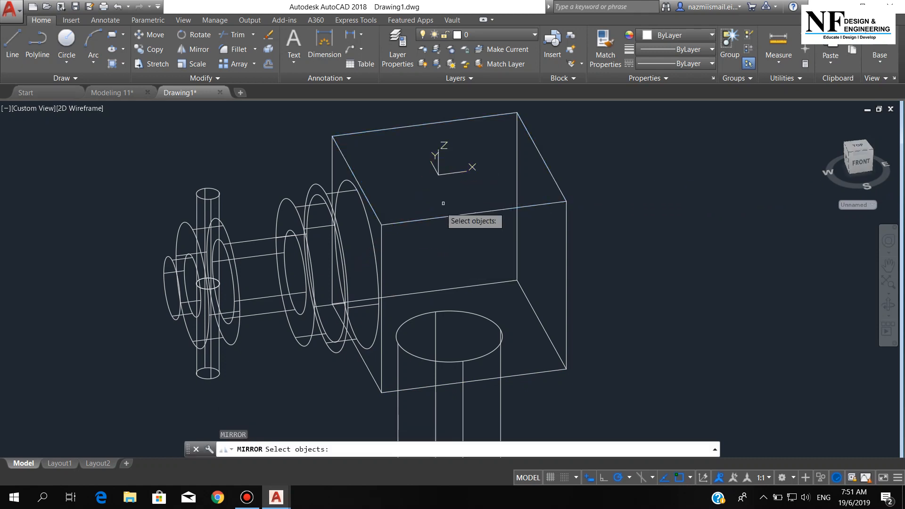
scroll(439, 214, "down", 2)
left_click(213, 170)
left_click(410, 330)
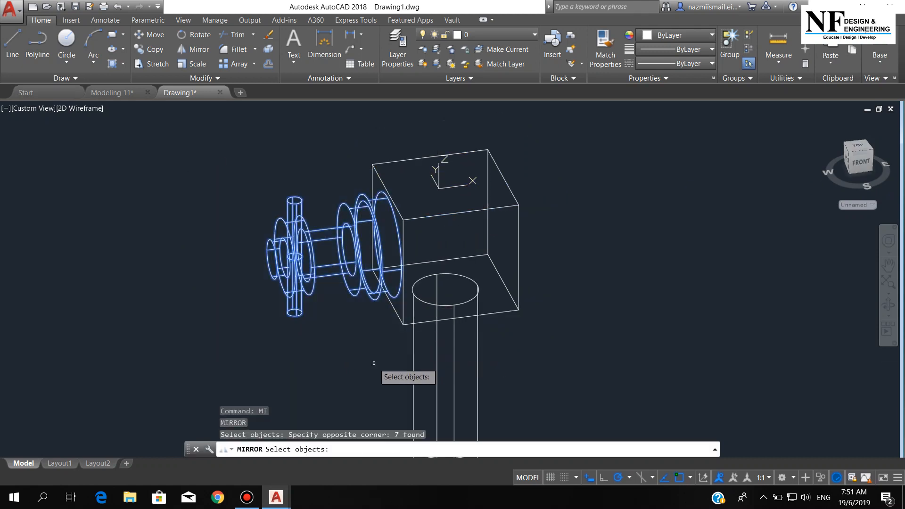
left_click(429, 157)
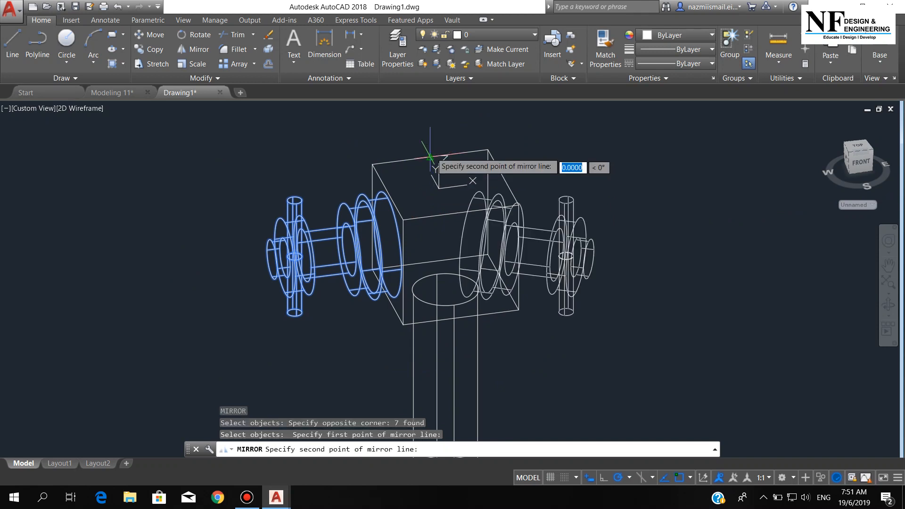
left_click(417, 133)
key("Return")
Create a sphere of radius 70 centred on the cube's top face.
scroll(528, 329, "down", 2)
type("c")
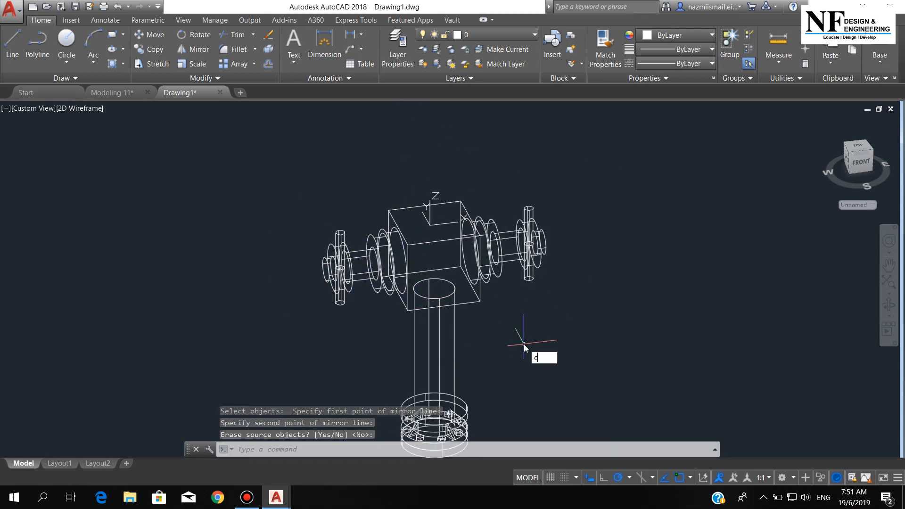
key("Escape")
type("spf")
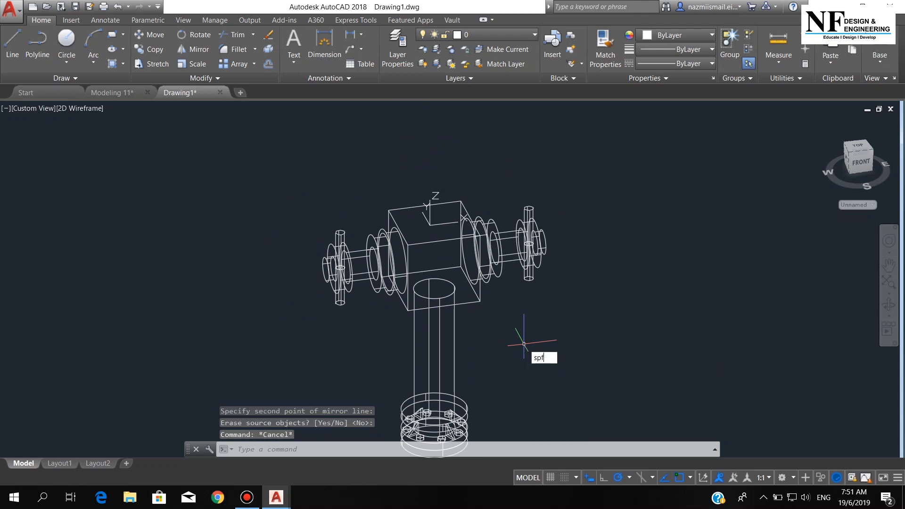
key("BackSpace")
type("he")
key("Return")
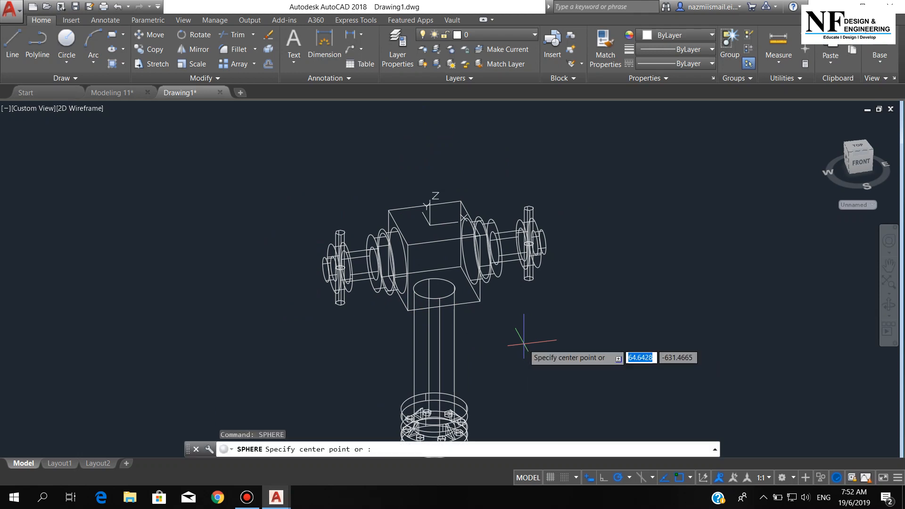
scroll(456, 223, "up", 2)
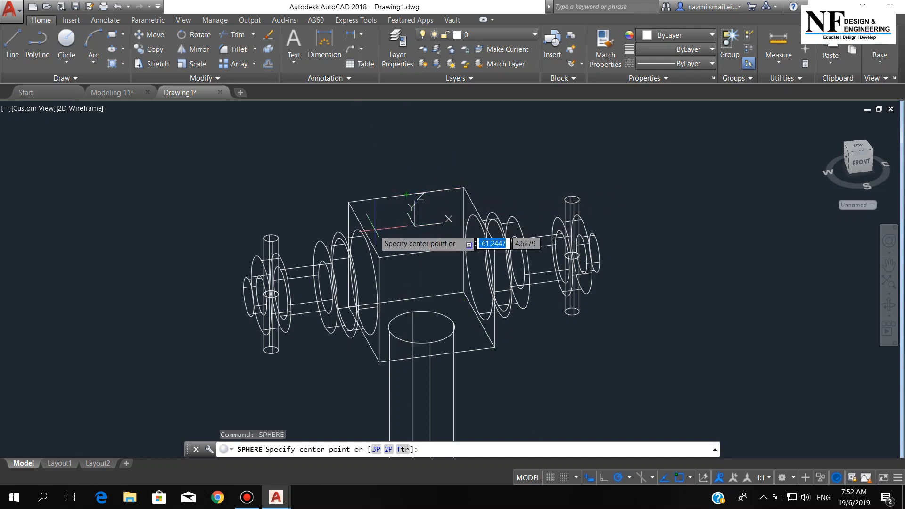
left_click(420, 222)
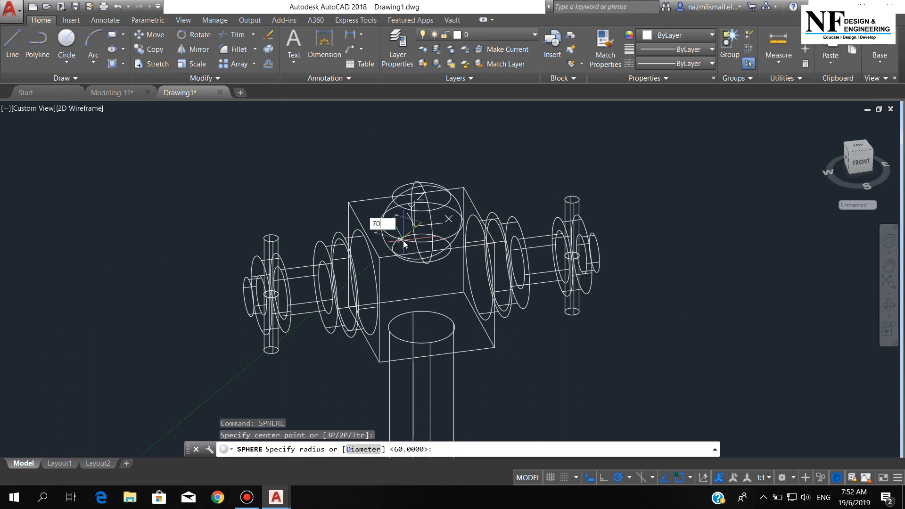
key("Return")
Draw a line from the sphere's centre straight up to a point above the sphere.
type("l")
key("Return")
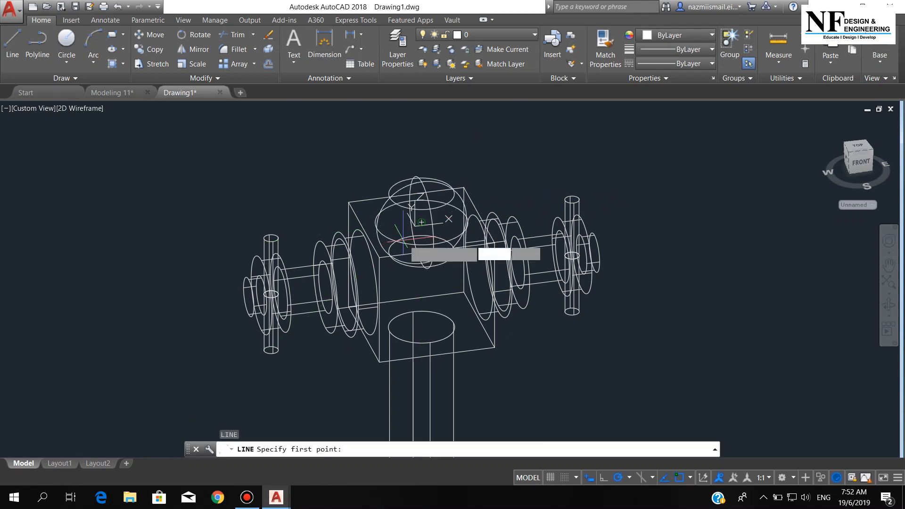
left_click(420, 221)
left_click(421, 162)
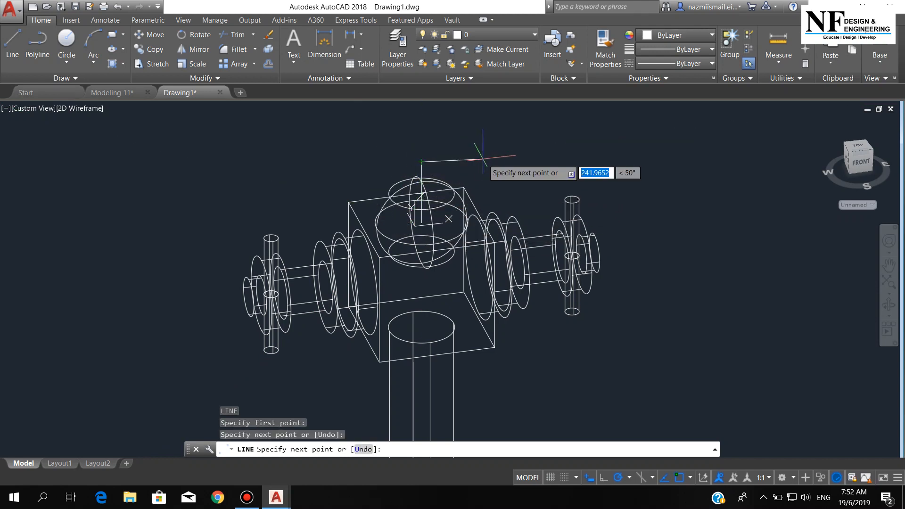
key("Return")
Draw a small circle beside the vertical line and sweep it along that line to form a stem on the sphere.
type("c")
key("Return")
left_click(491, 173)
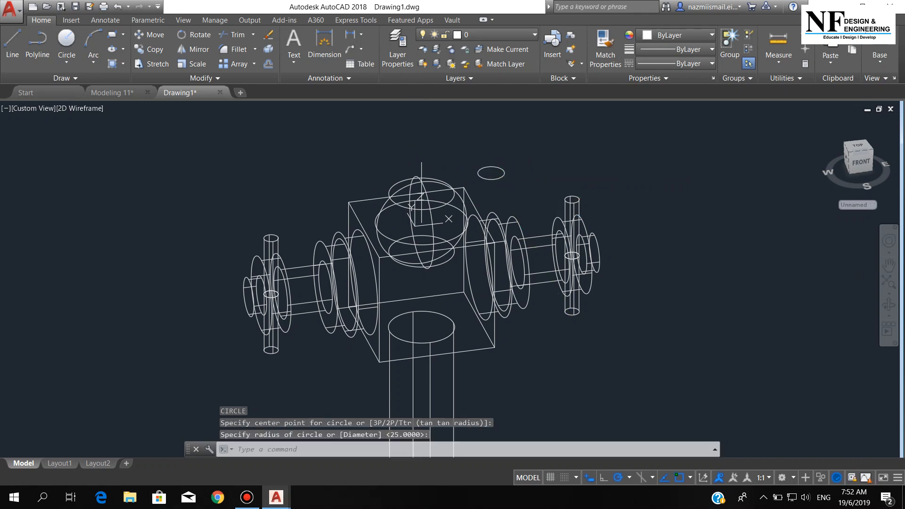
type("sweep")
key("Return")
left_click(503, 175)
key("Return")
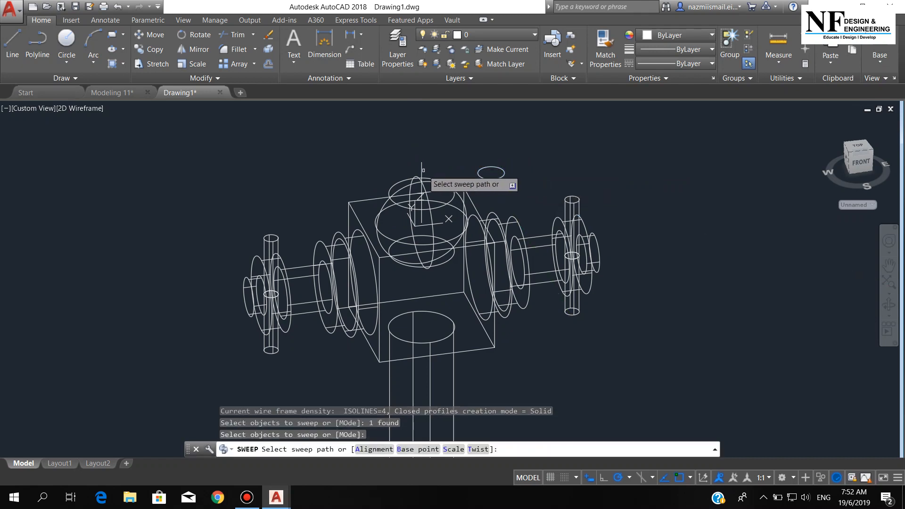
left_click(422, 170)
Display the model in the Conceptual visual style and inspect the finished assembly from an angled view.
scroll(457, 172, "down", 4)
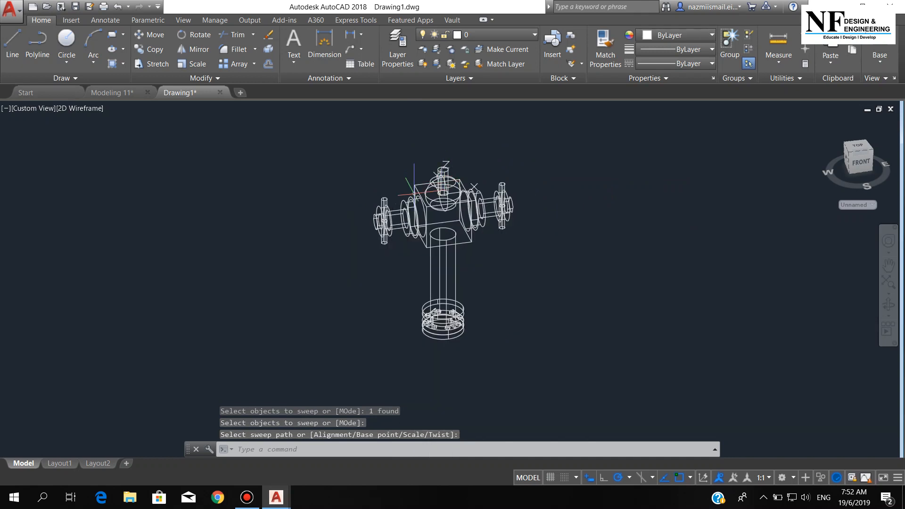
left_click(84, 107)
left_click(128, 146)
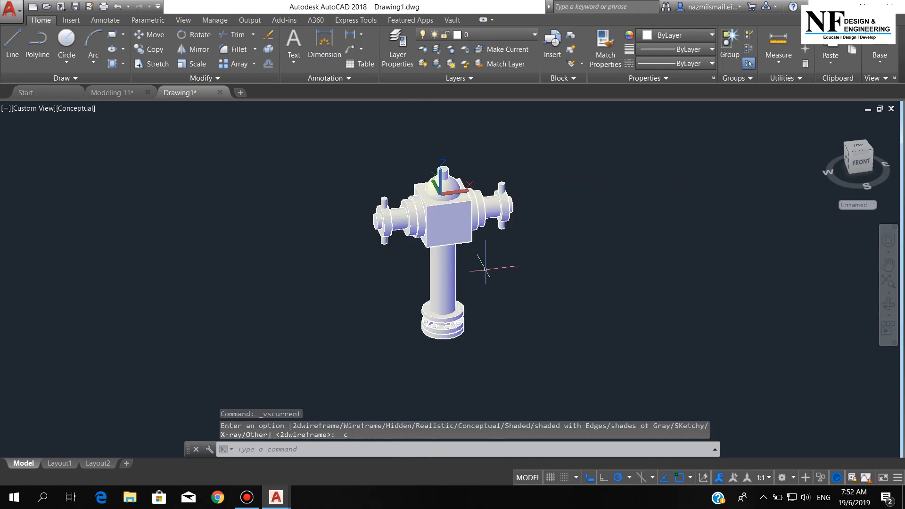
scroll(488, 242, "up", 3)
middle_click_drag(486, 273, 508, 294, "shift")
scroll(558, 236, "down", 2)
scroll(548, 230, "down", 3)
scroll(523, 262, "up", 2)
scroll(514, 286, "up", 2)
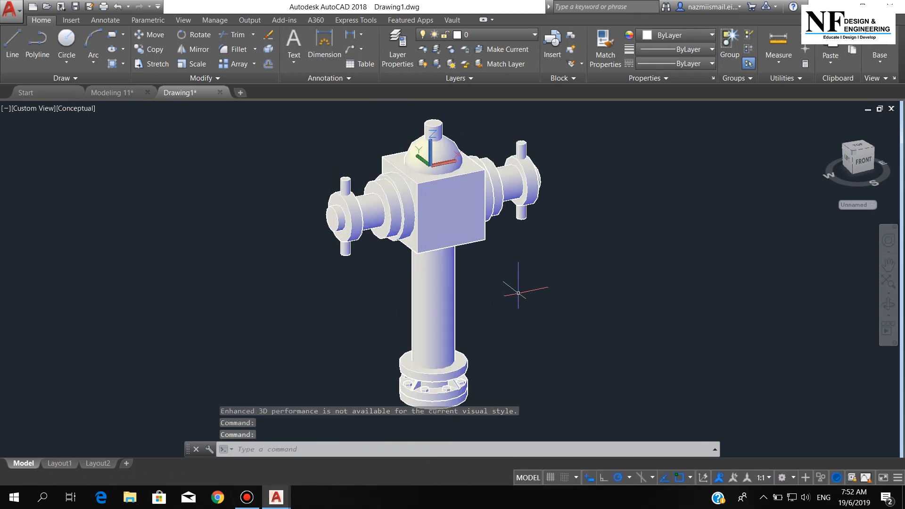